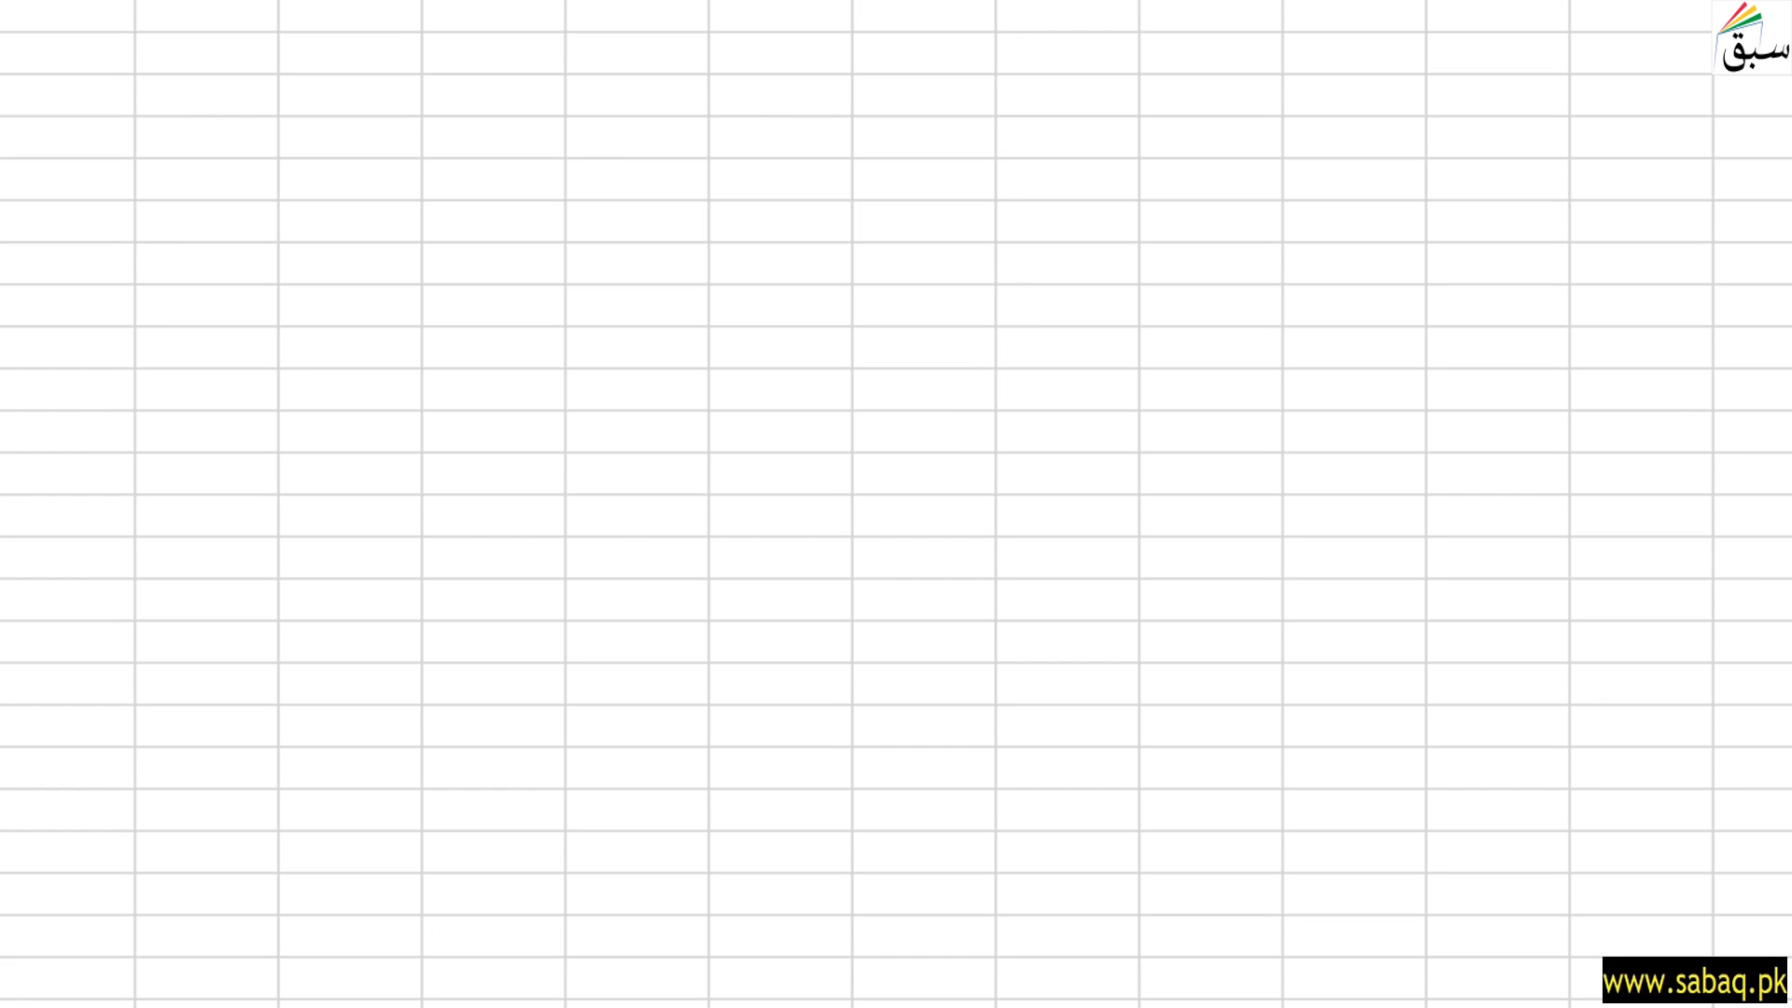
# Paste the External sale price block with "cost * 25% markup", 75 and "Sale price * 100 / 125" into the empty sheet.
pyautogui.press('ctrl')
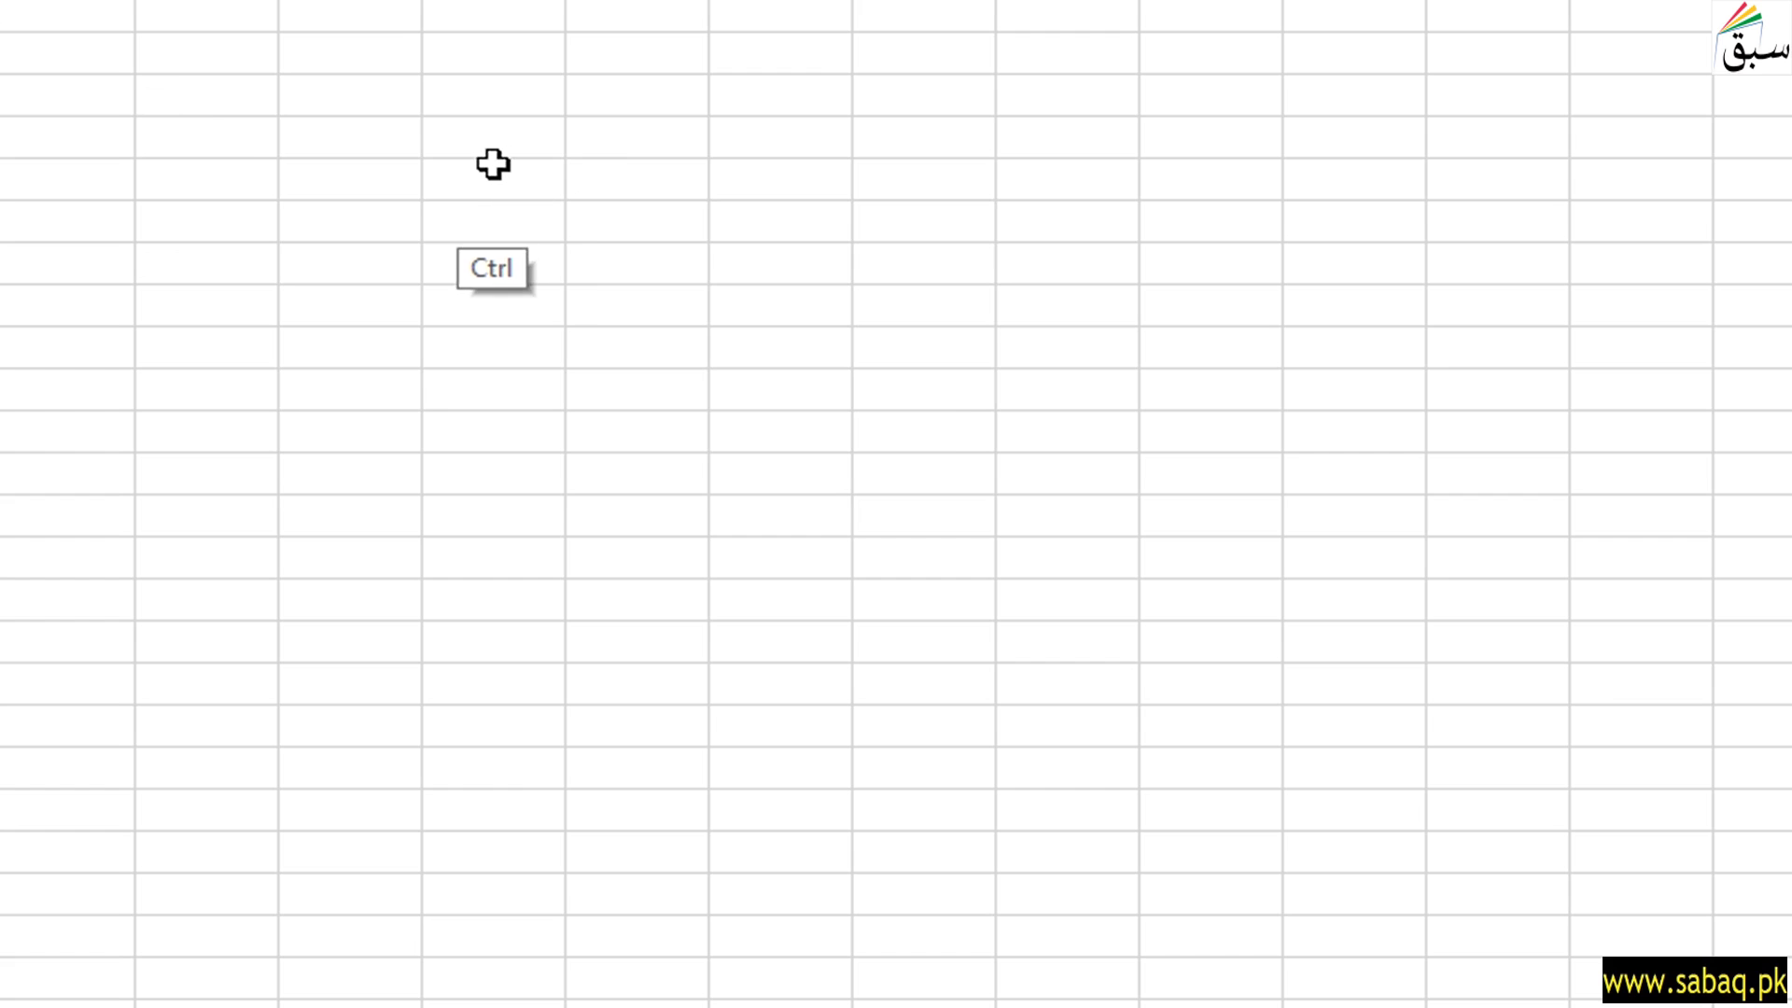
pyautogui.click(255, 147)
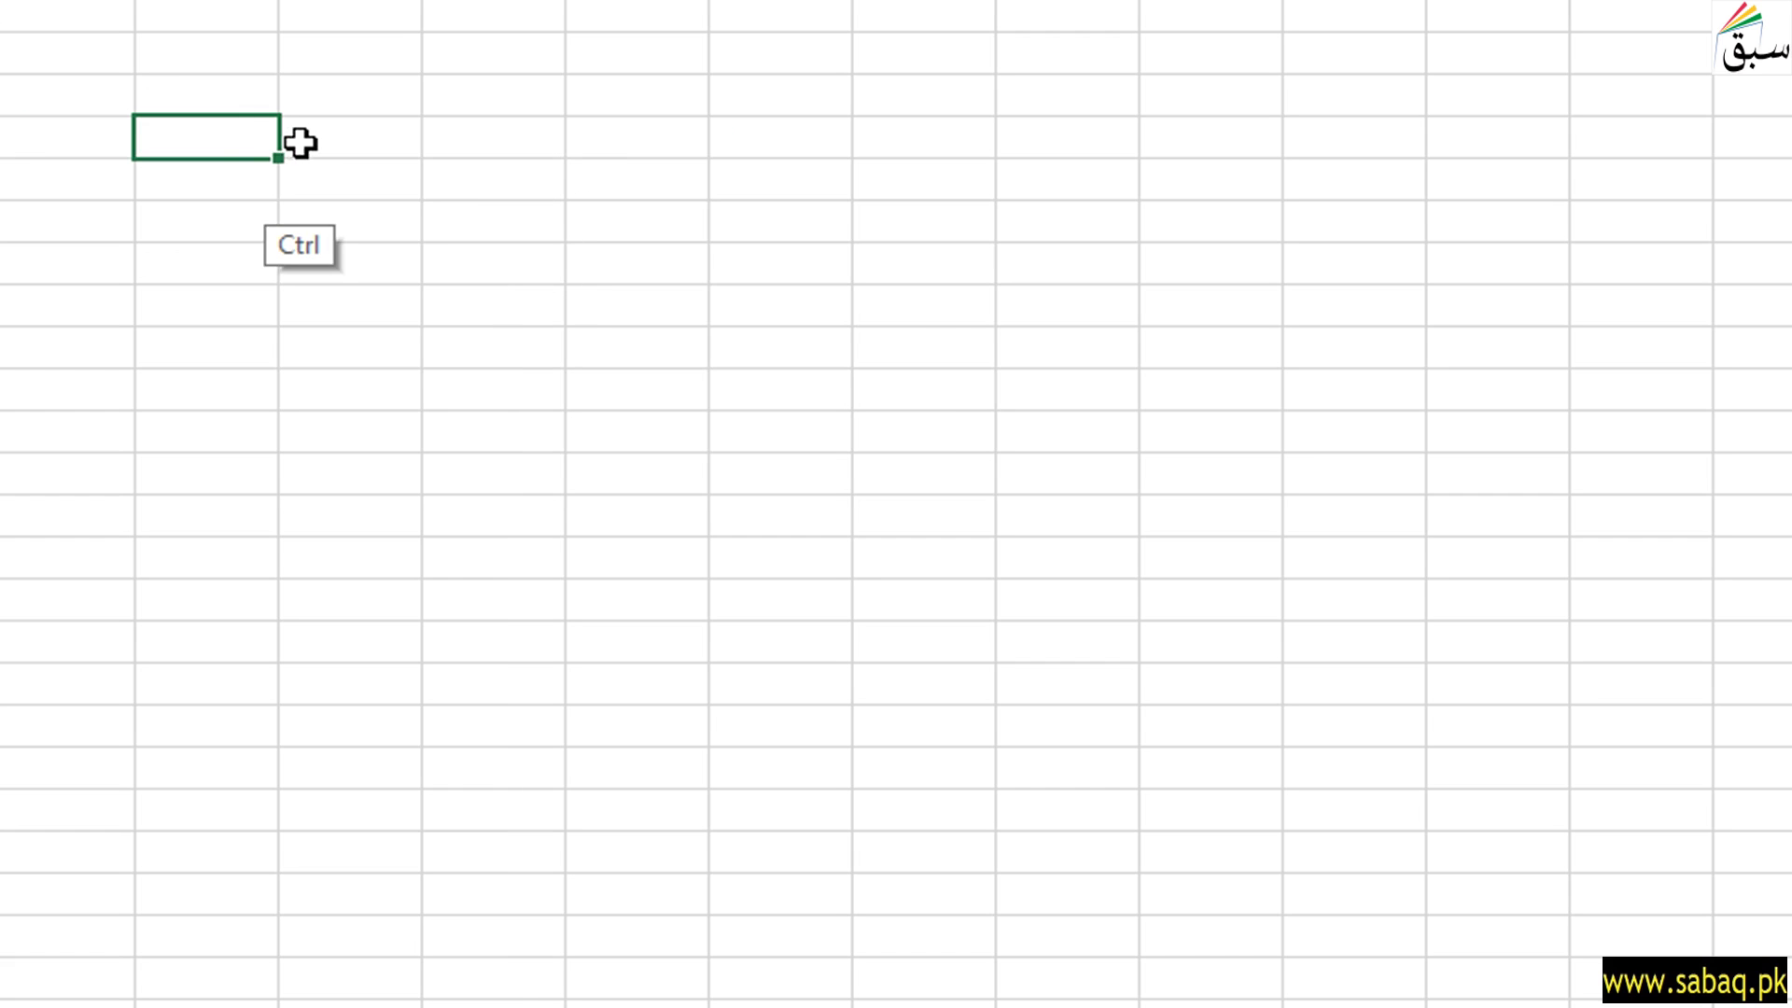
pyautogui.hotkey('ctrl', 'v')
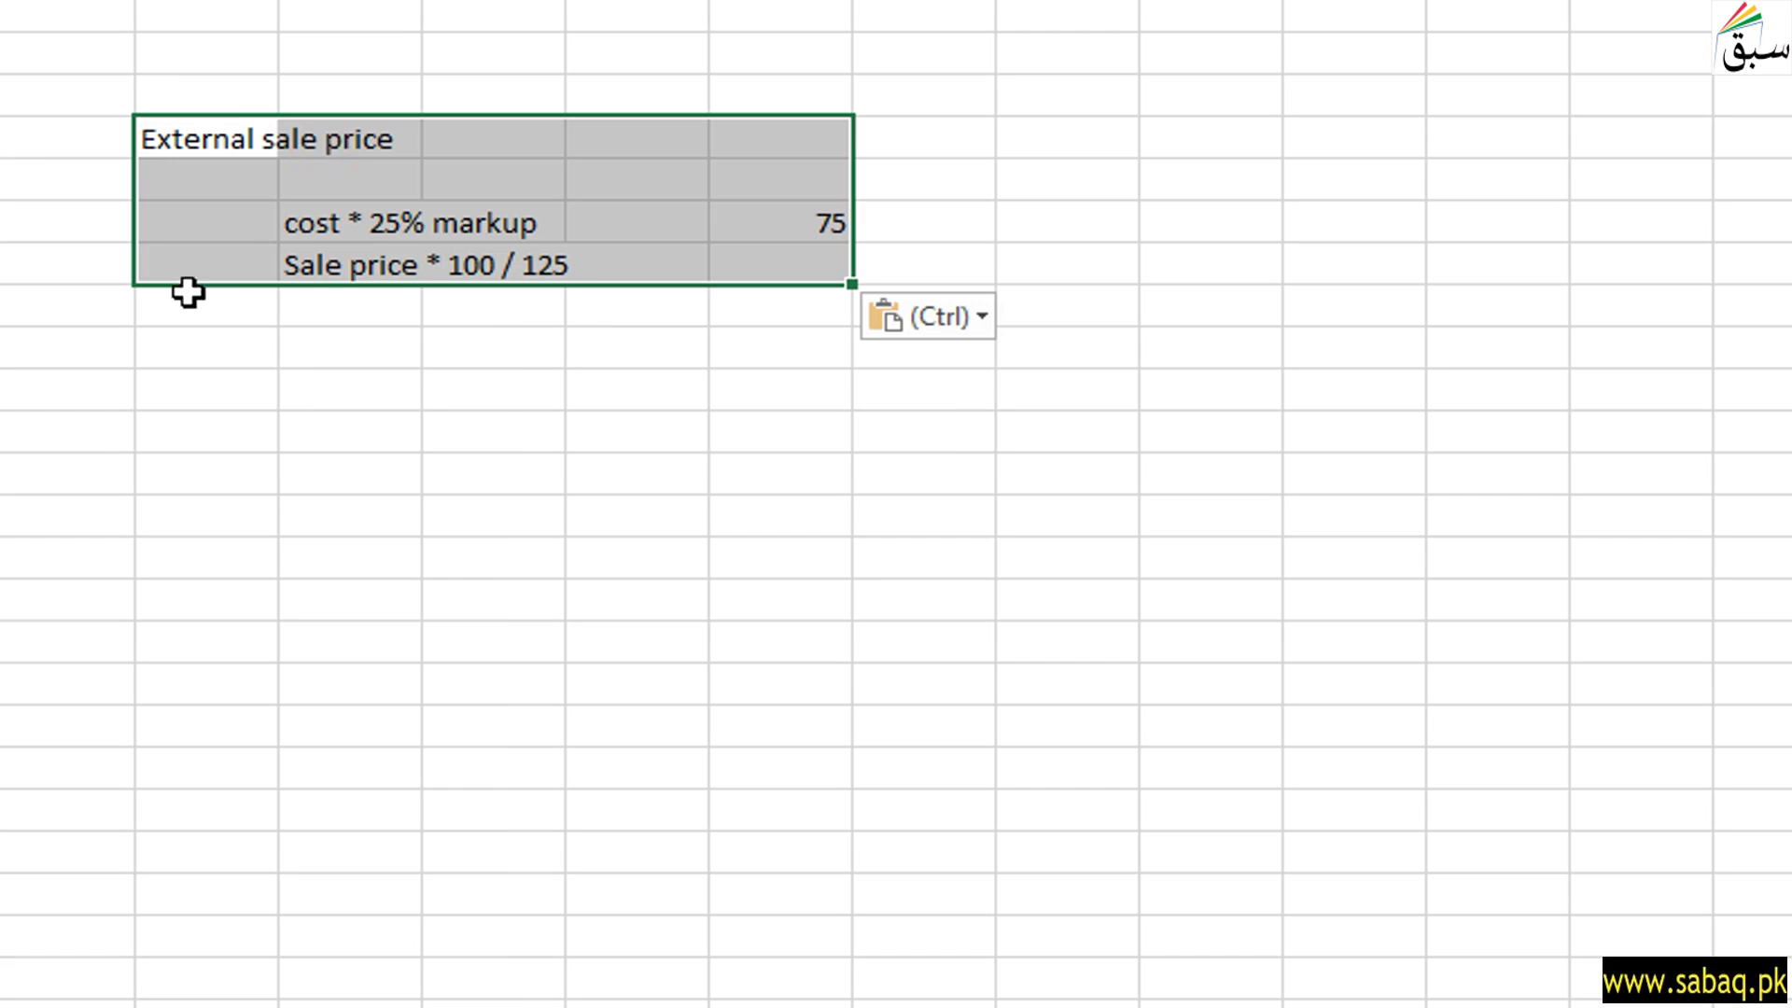
# Enter the label "cost" in the cell directly below "Sale price * 100 / 125".
pyautogui.click(324, 314)
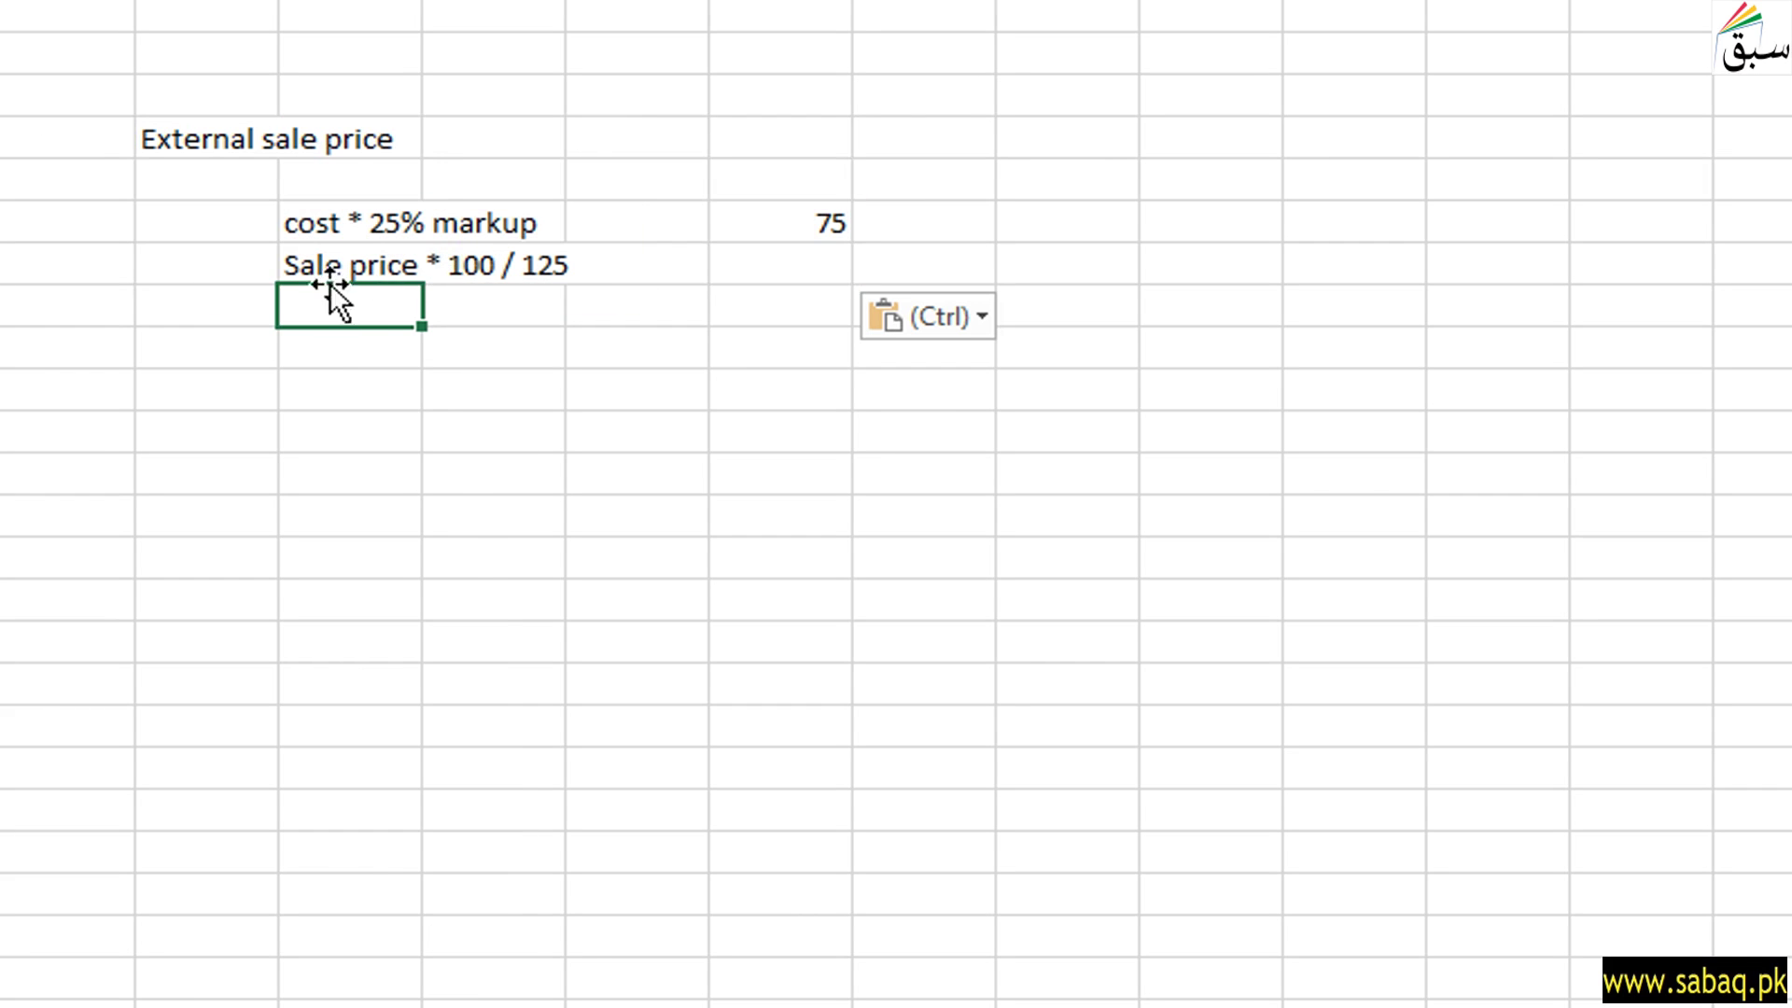
pyautogui.click(204, 269)
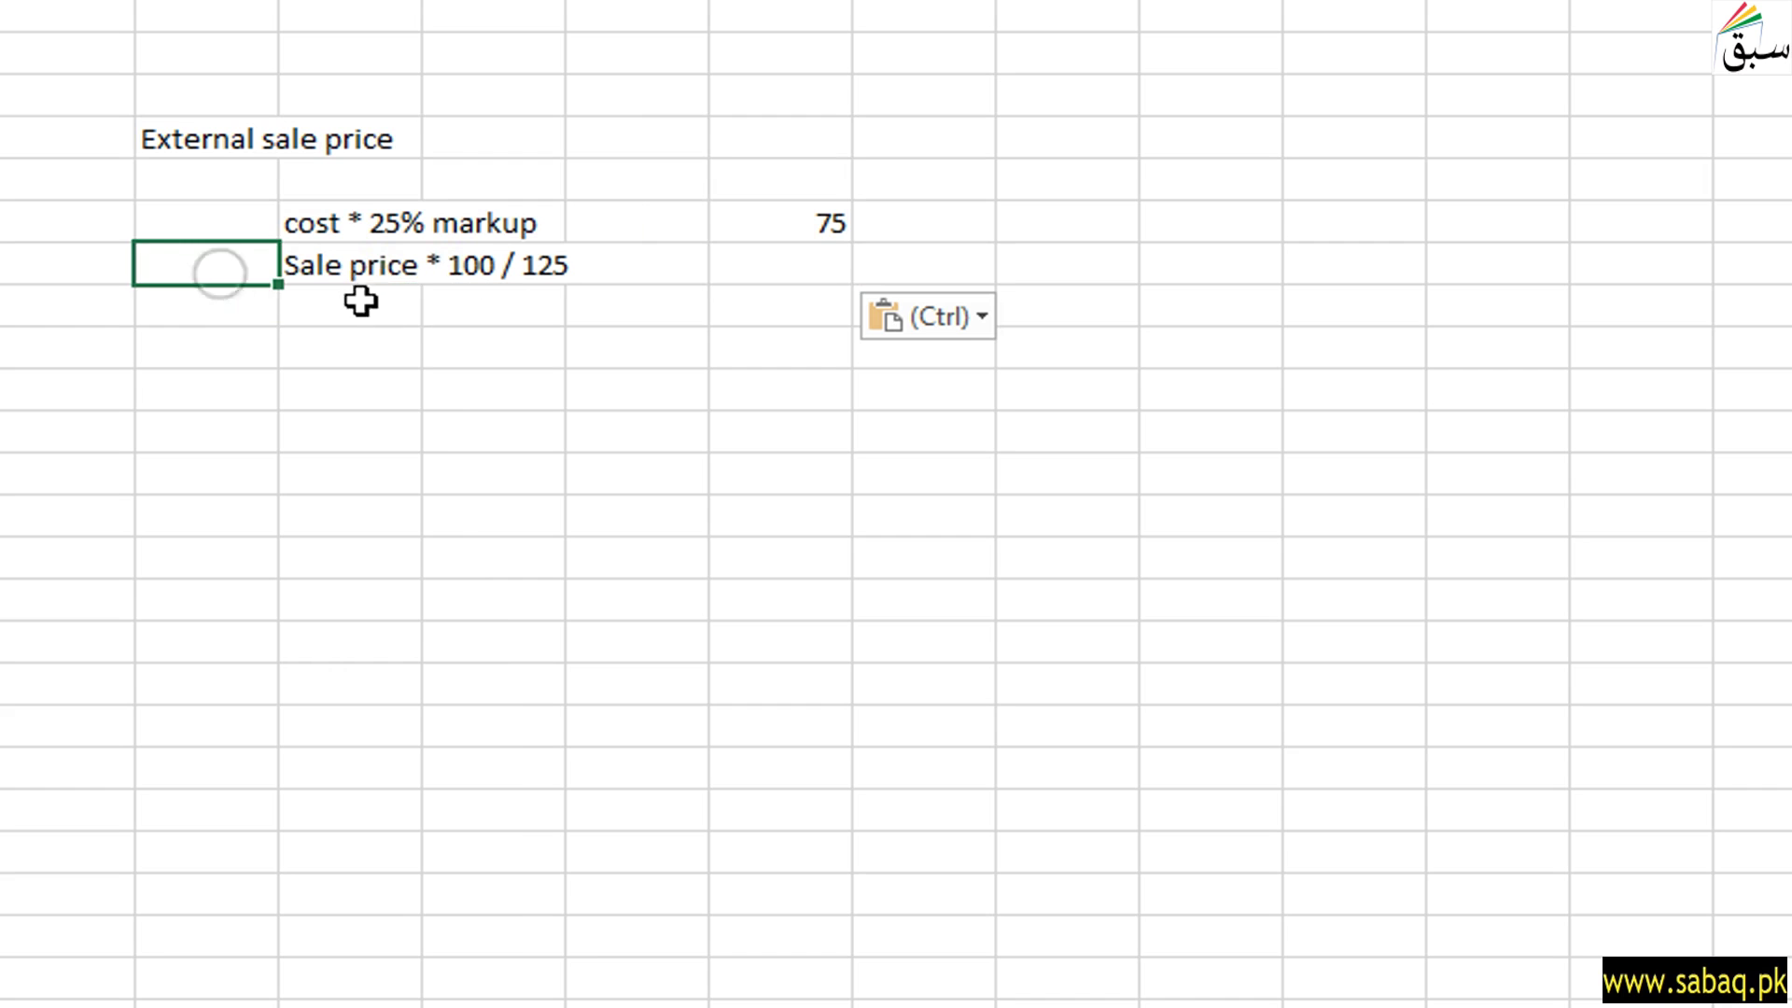
pyautogui.click(373, 308)
pyautogui.write('cost')
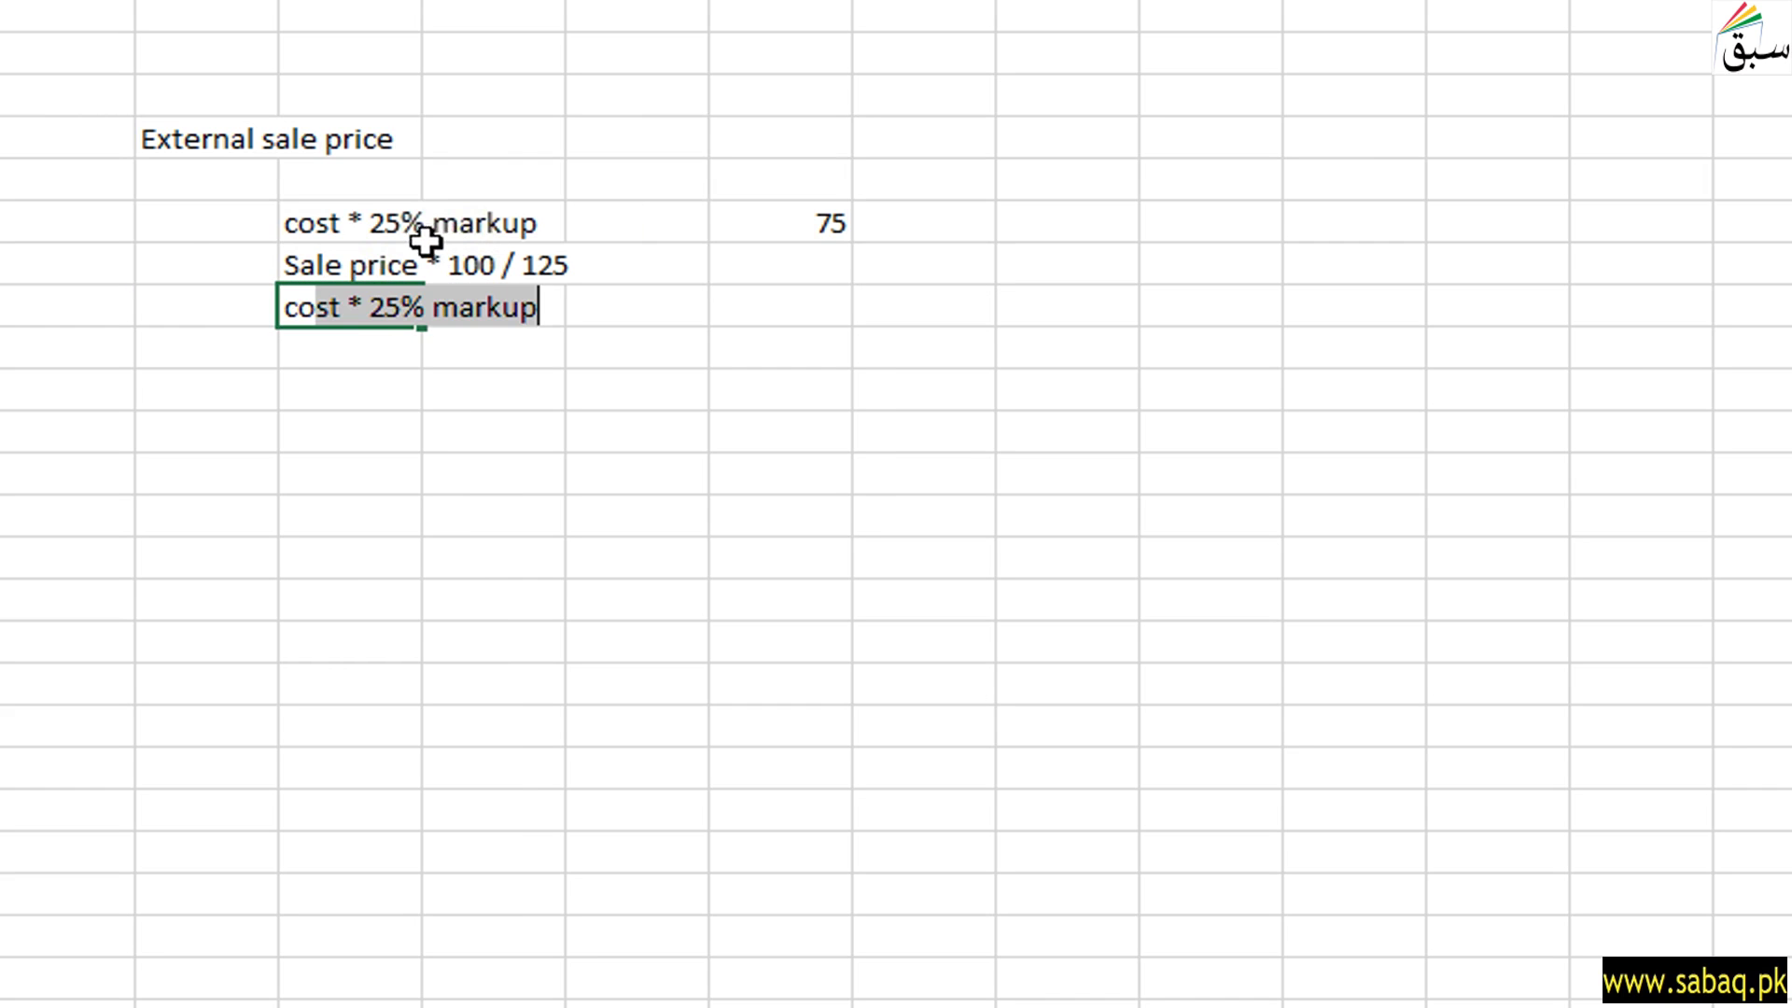
pyautogui.click(483, 384)
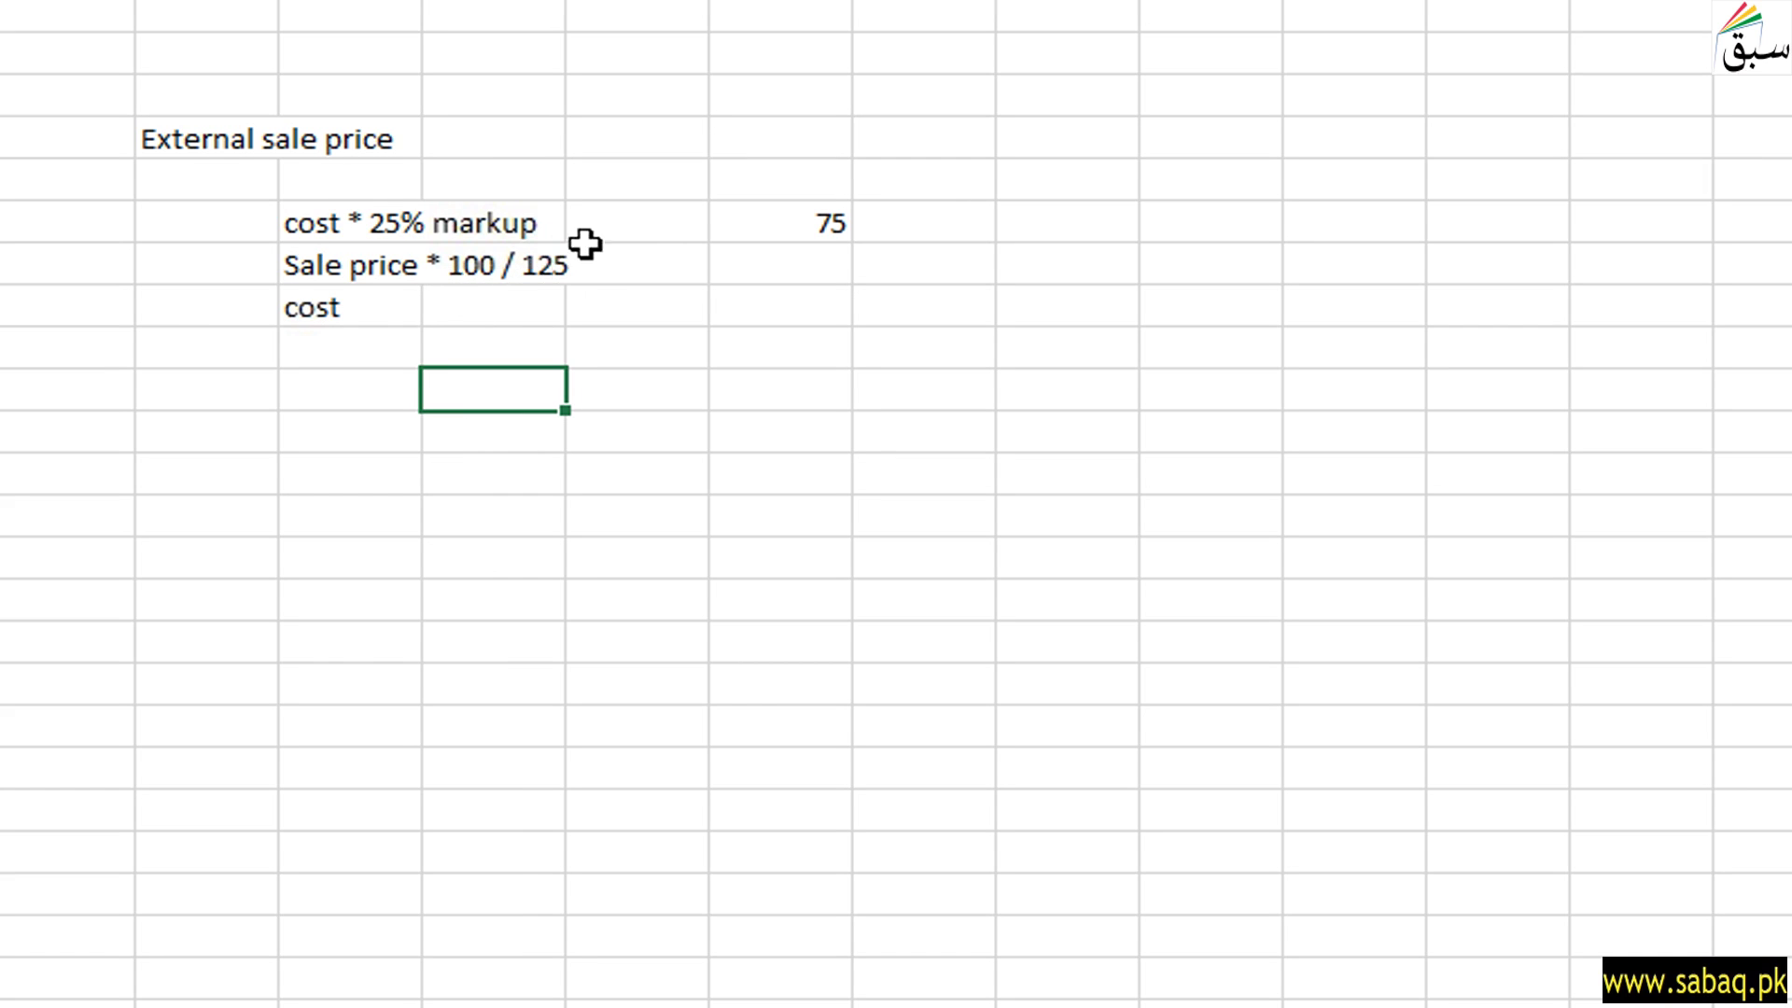
# Calculate the cost beside its label with the formula =75*100/125.
pyautogui.click(536, 308)
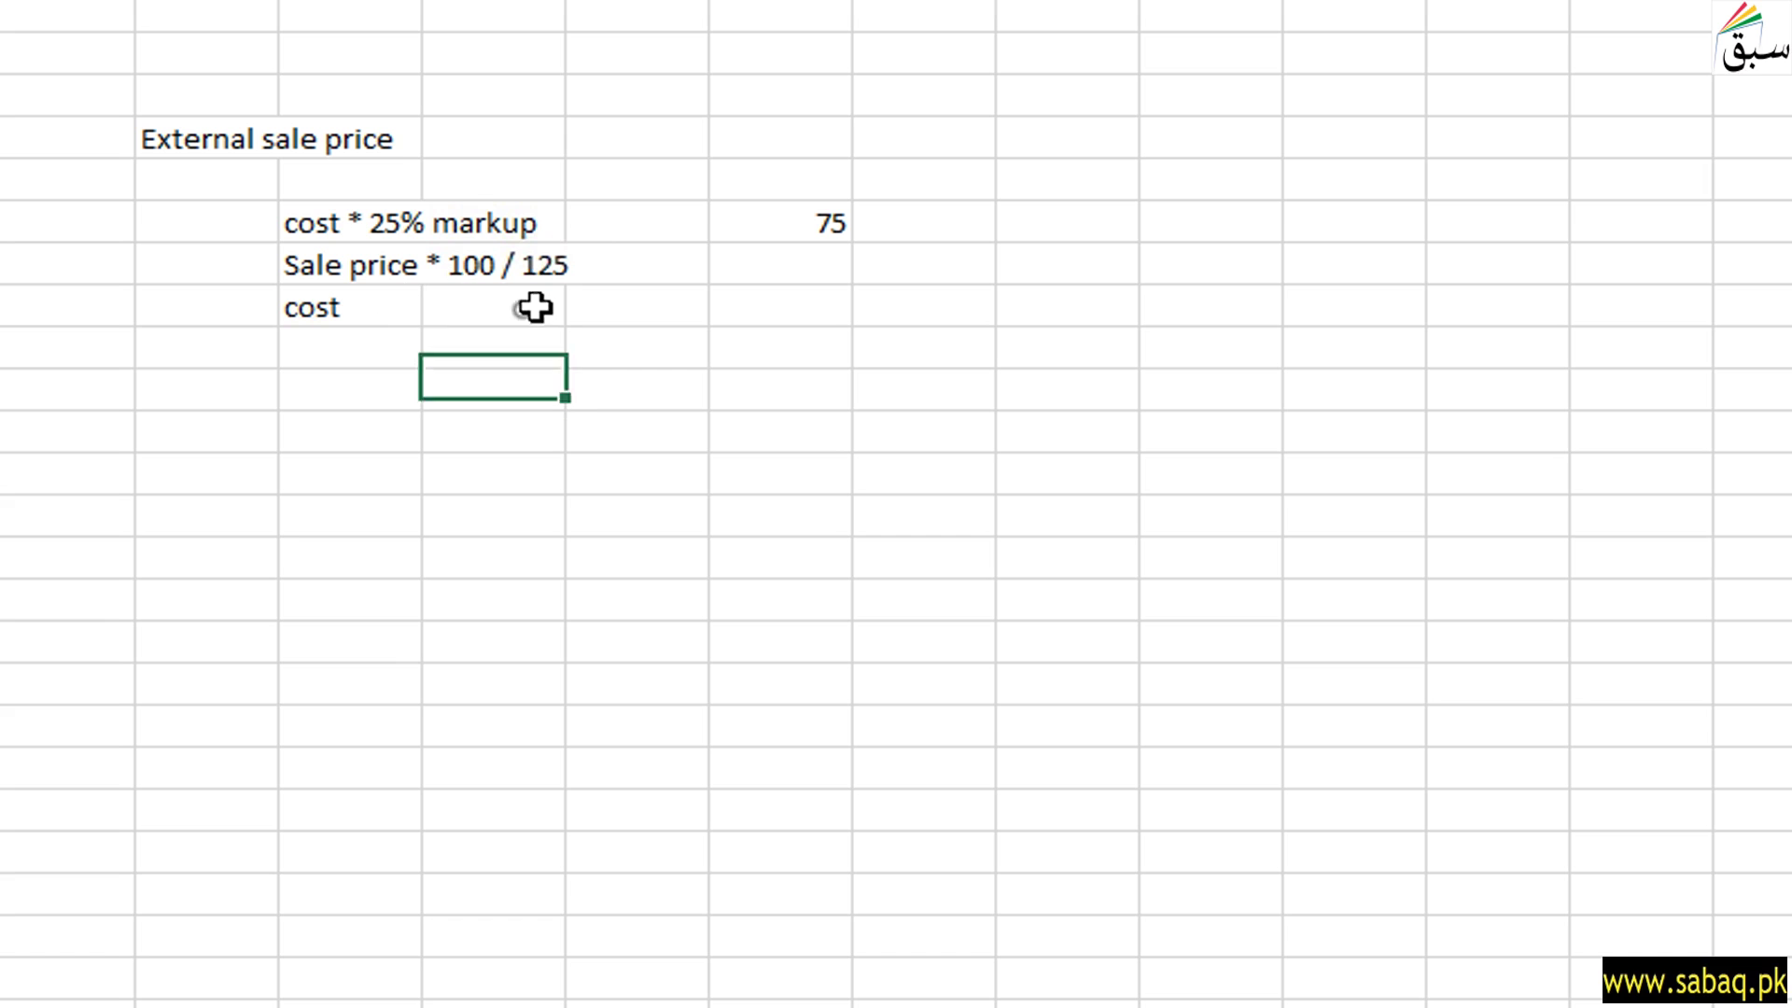
pyautogui.write('=7')
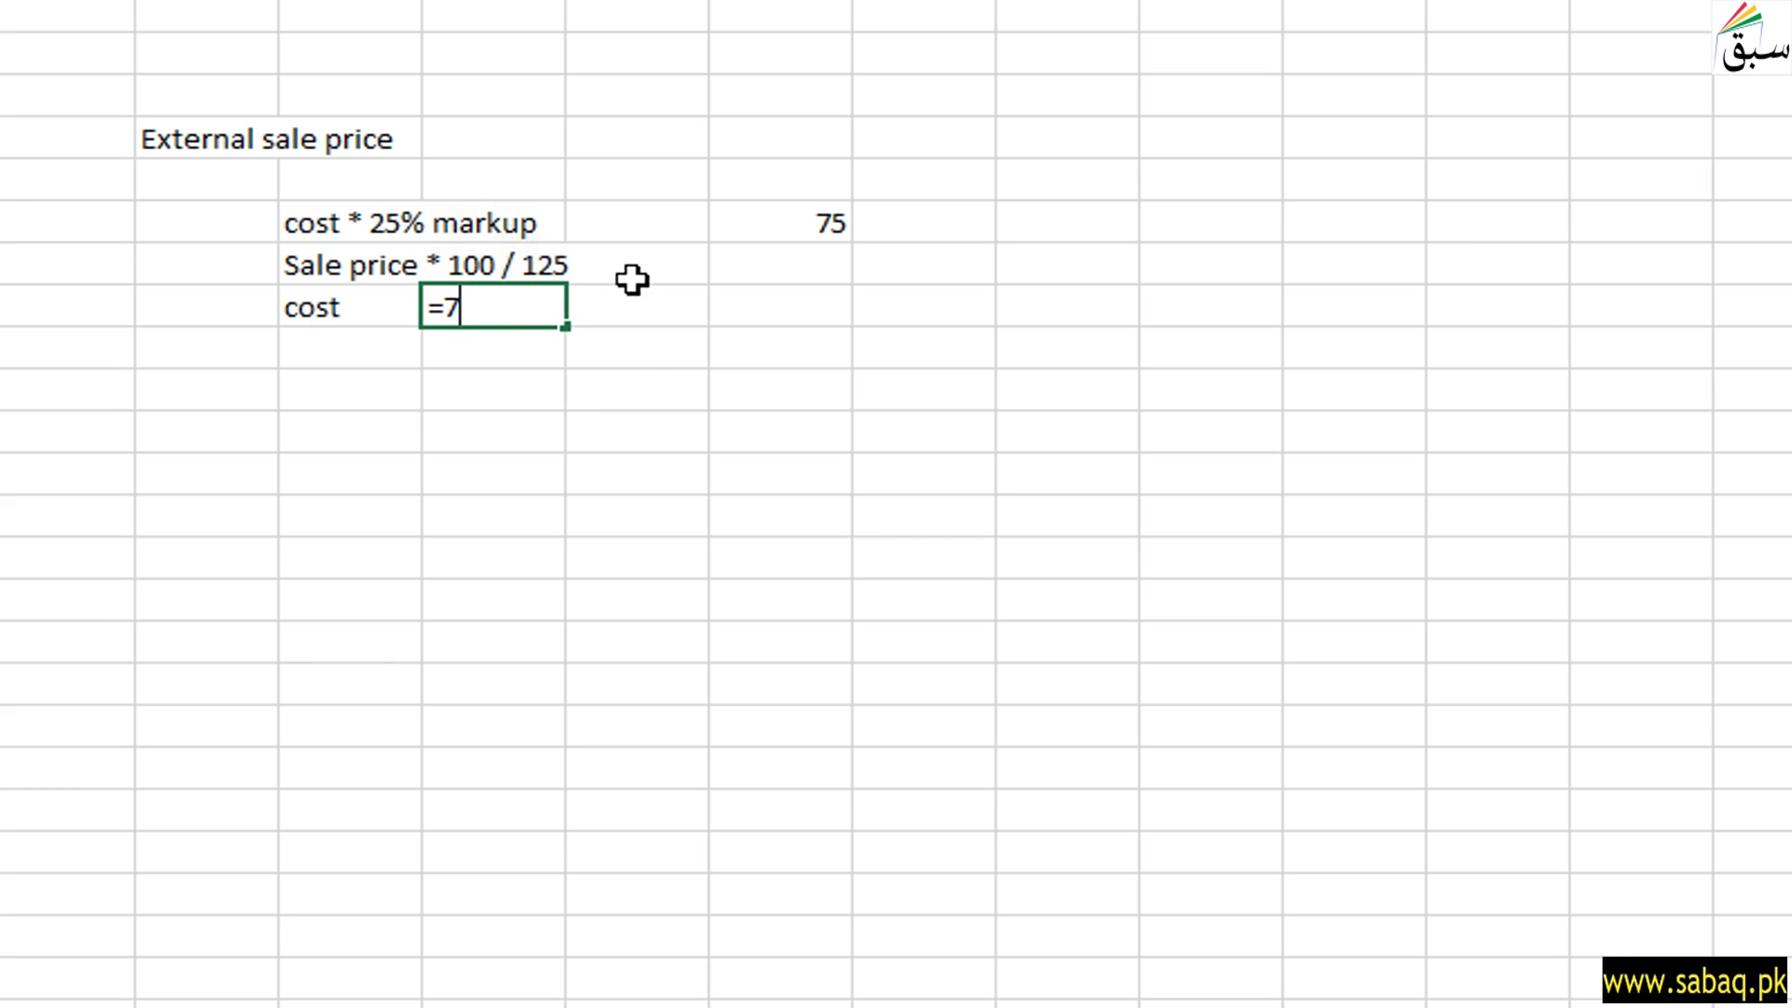
pyautogui.write('5*100/12')
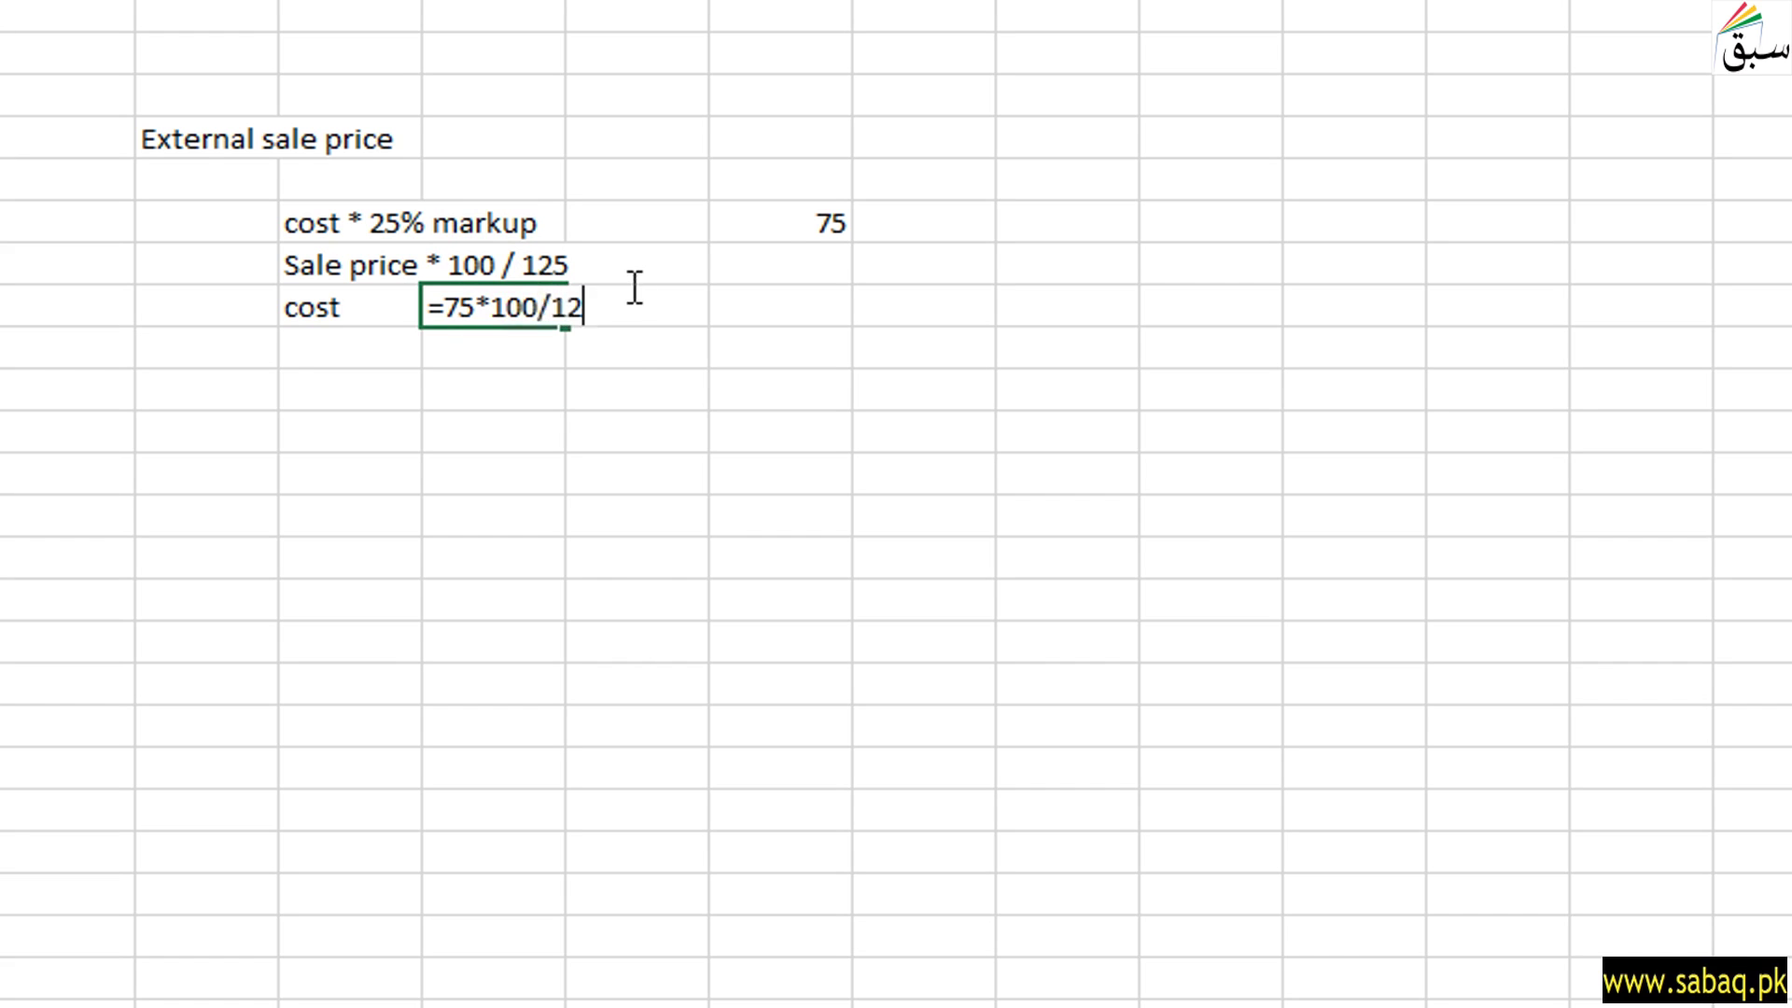
pyautogui.write('5')
pyautogui.press('Return')
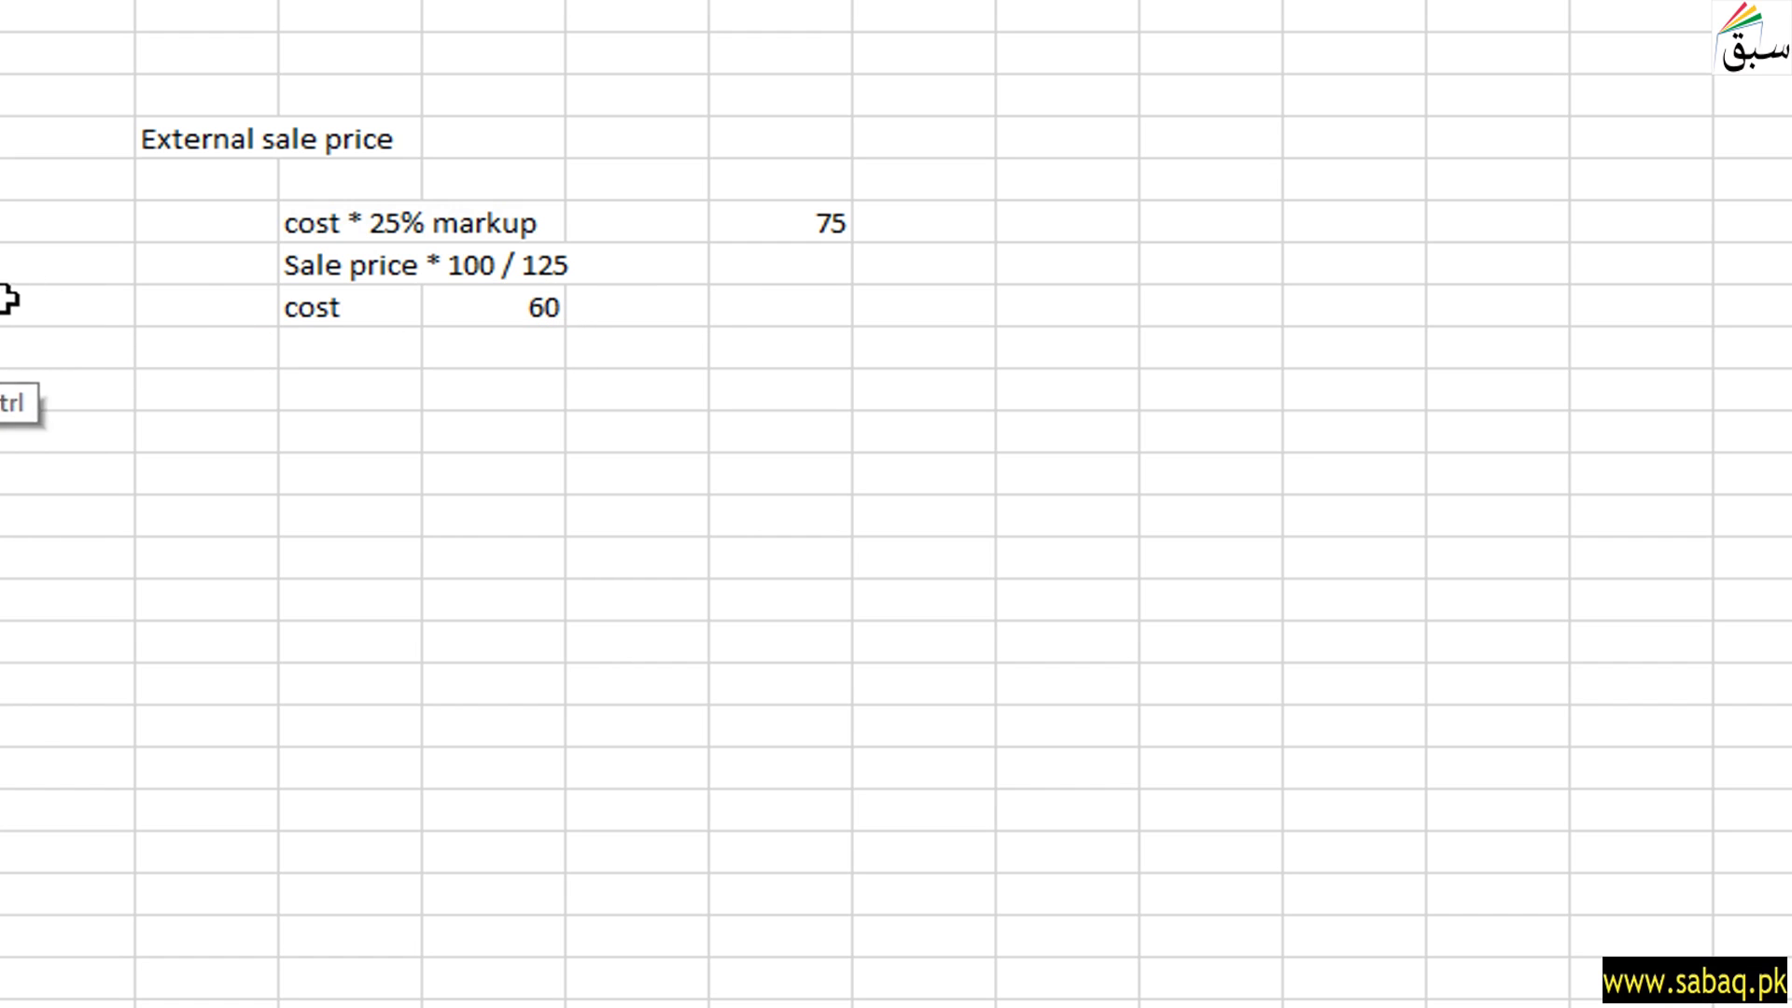
# Add the labels "Variable cost" and "Fixed cost" below cost, and calculate the variable cost in column M as =L8*0.75.
pyautogui.click(299, 353)
pyautogui.write('Variable cost Fixed cost')
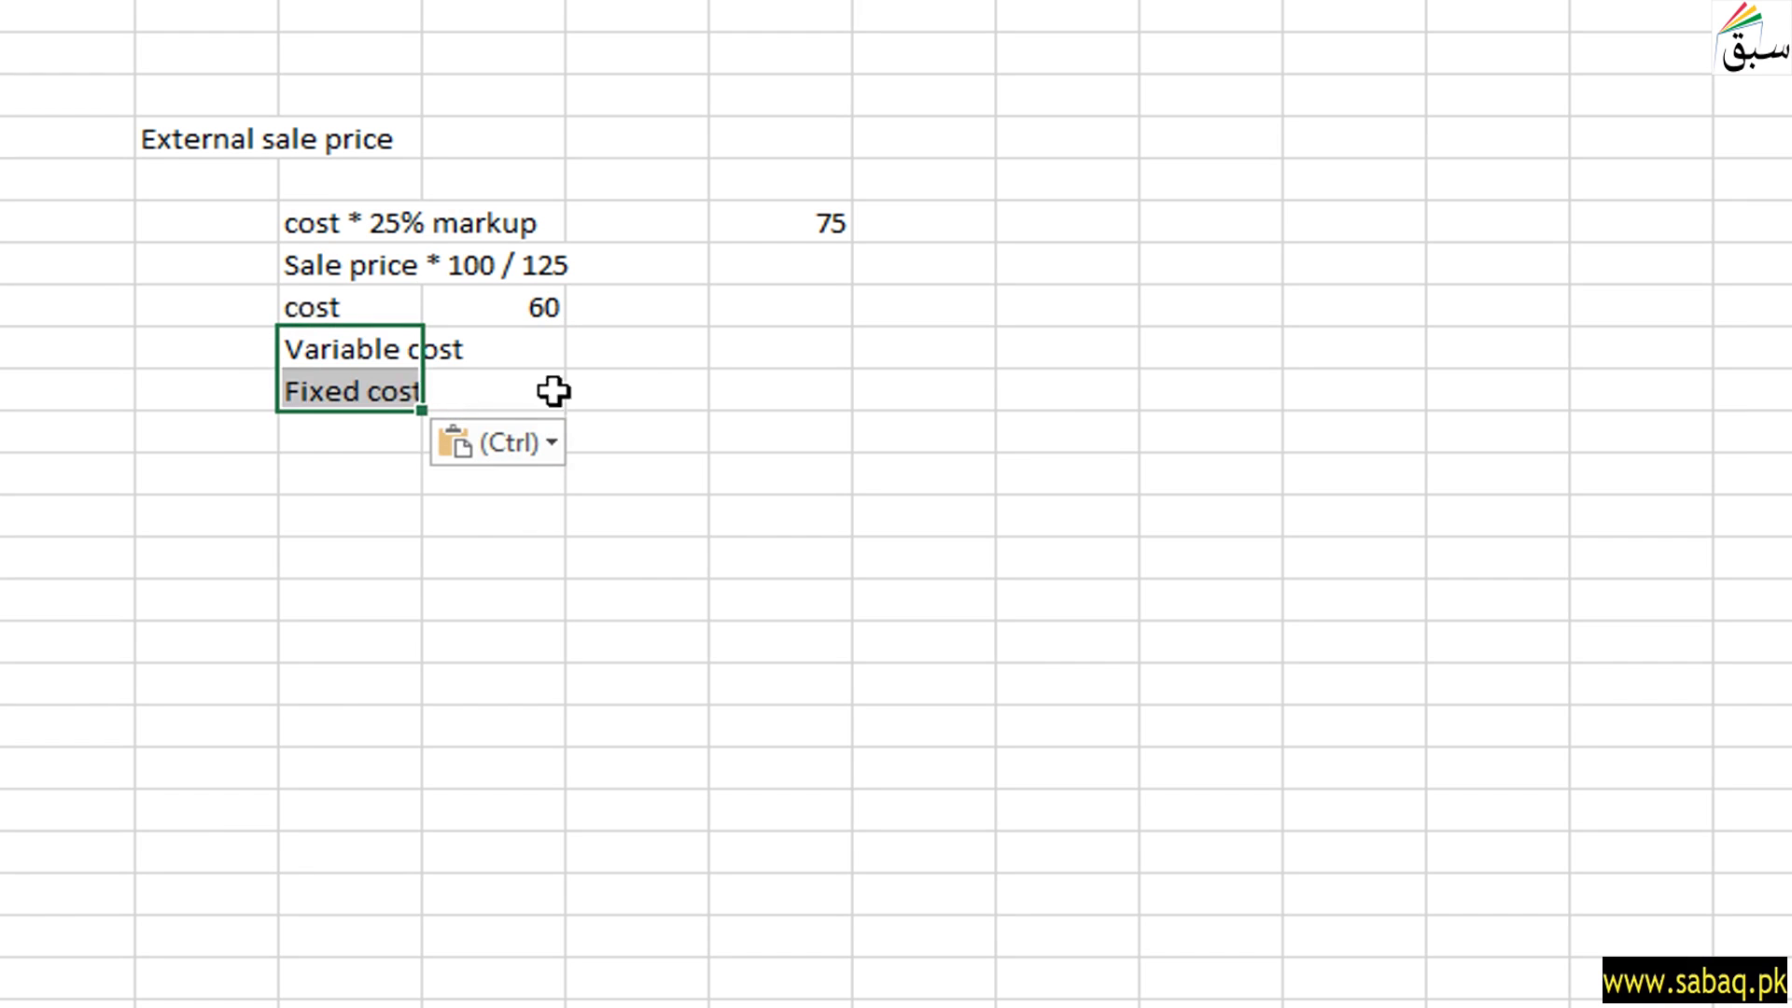
pyautogui.click(646, 358)
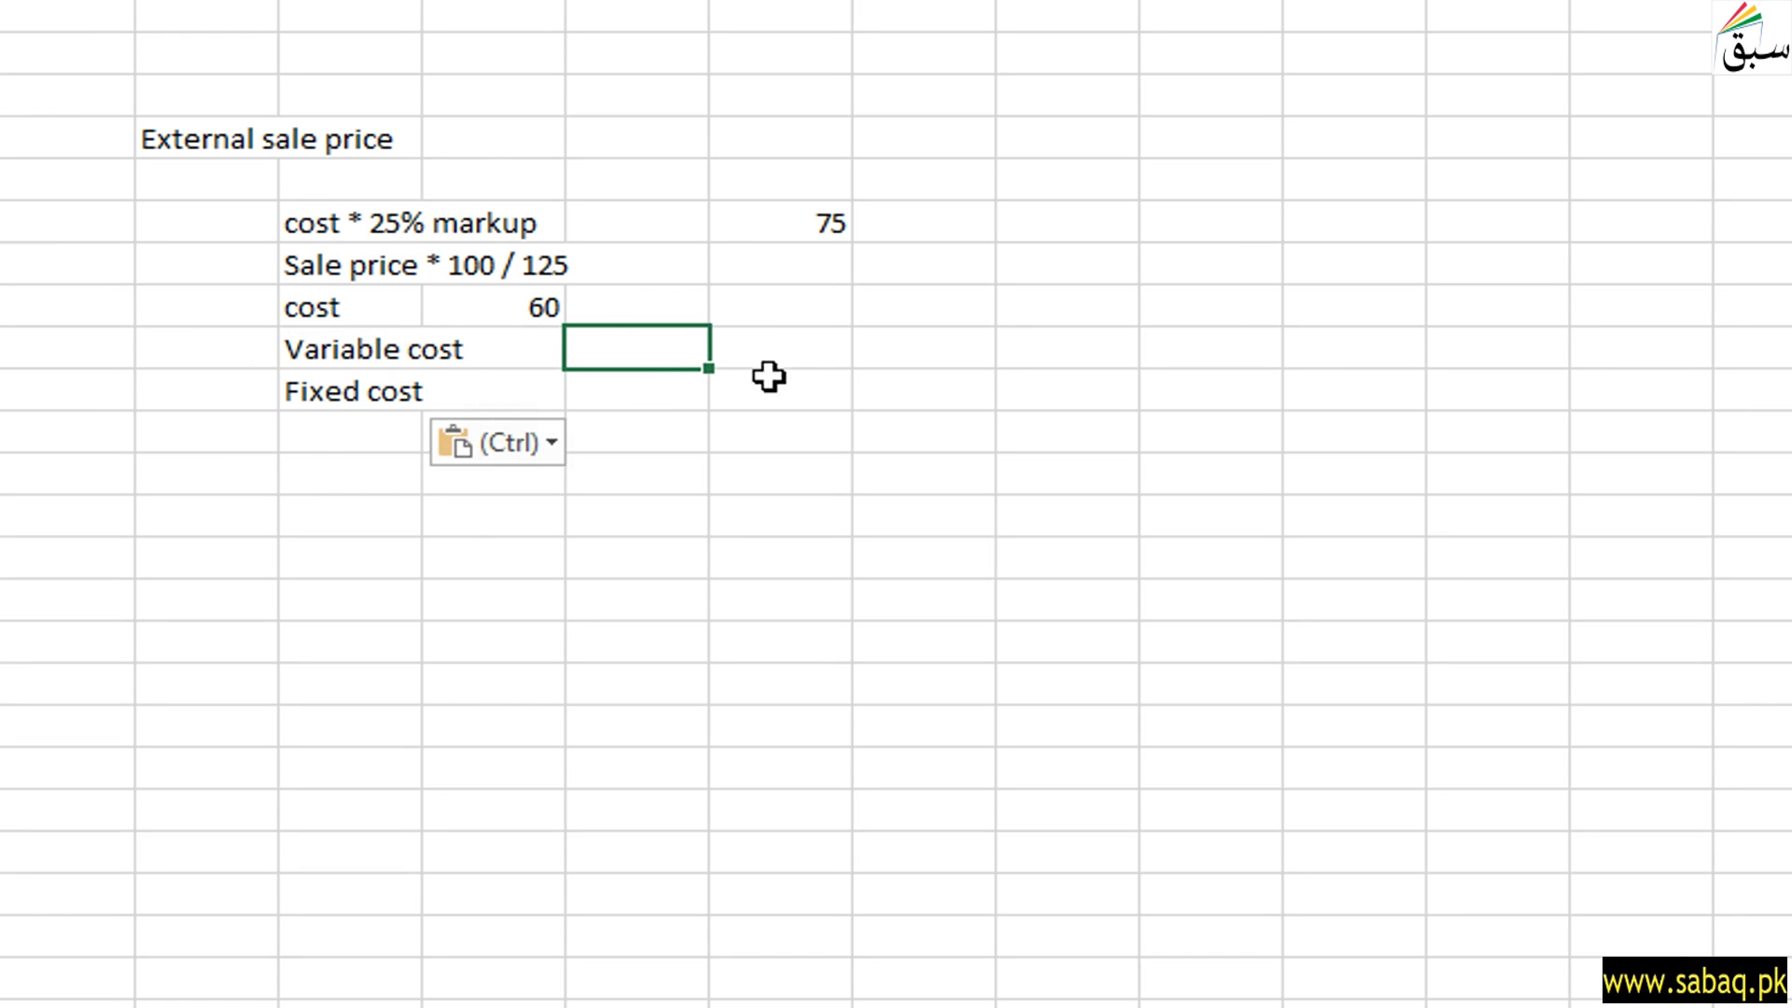
pyautogui.write('=')
pyautogui.click(537, 306)
pyautogui.write('*')
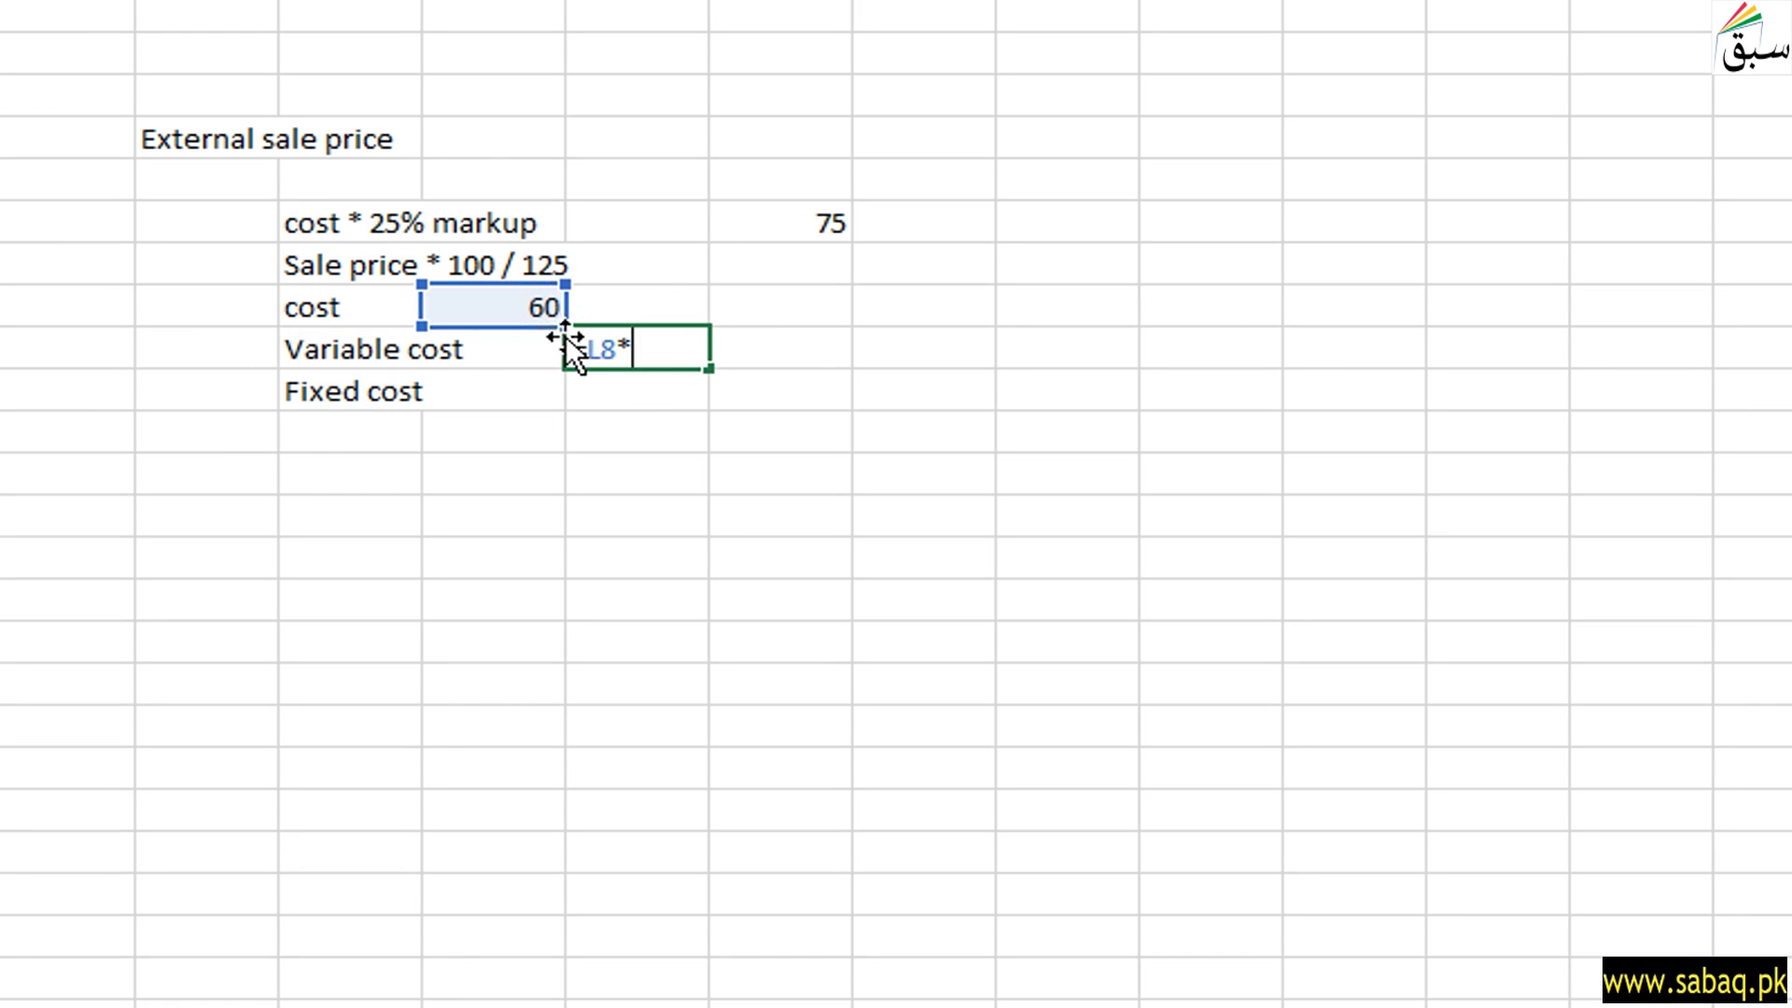
pyautogui.write('0.75')
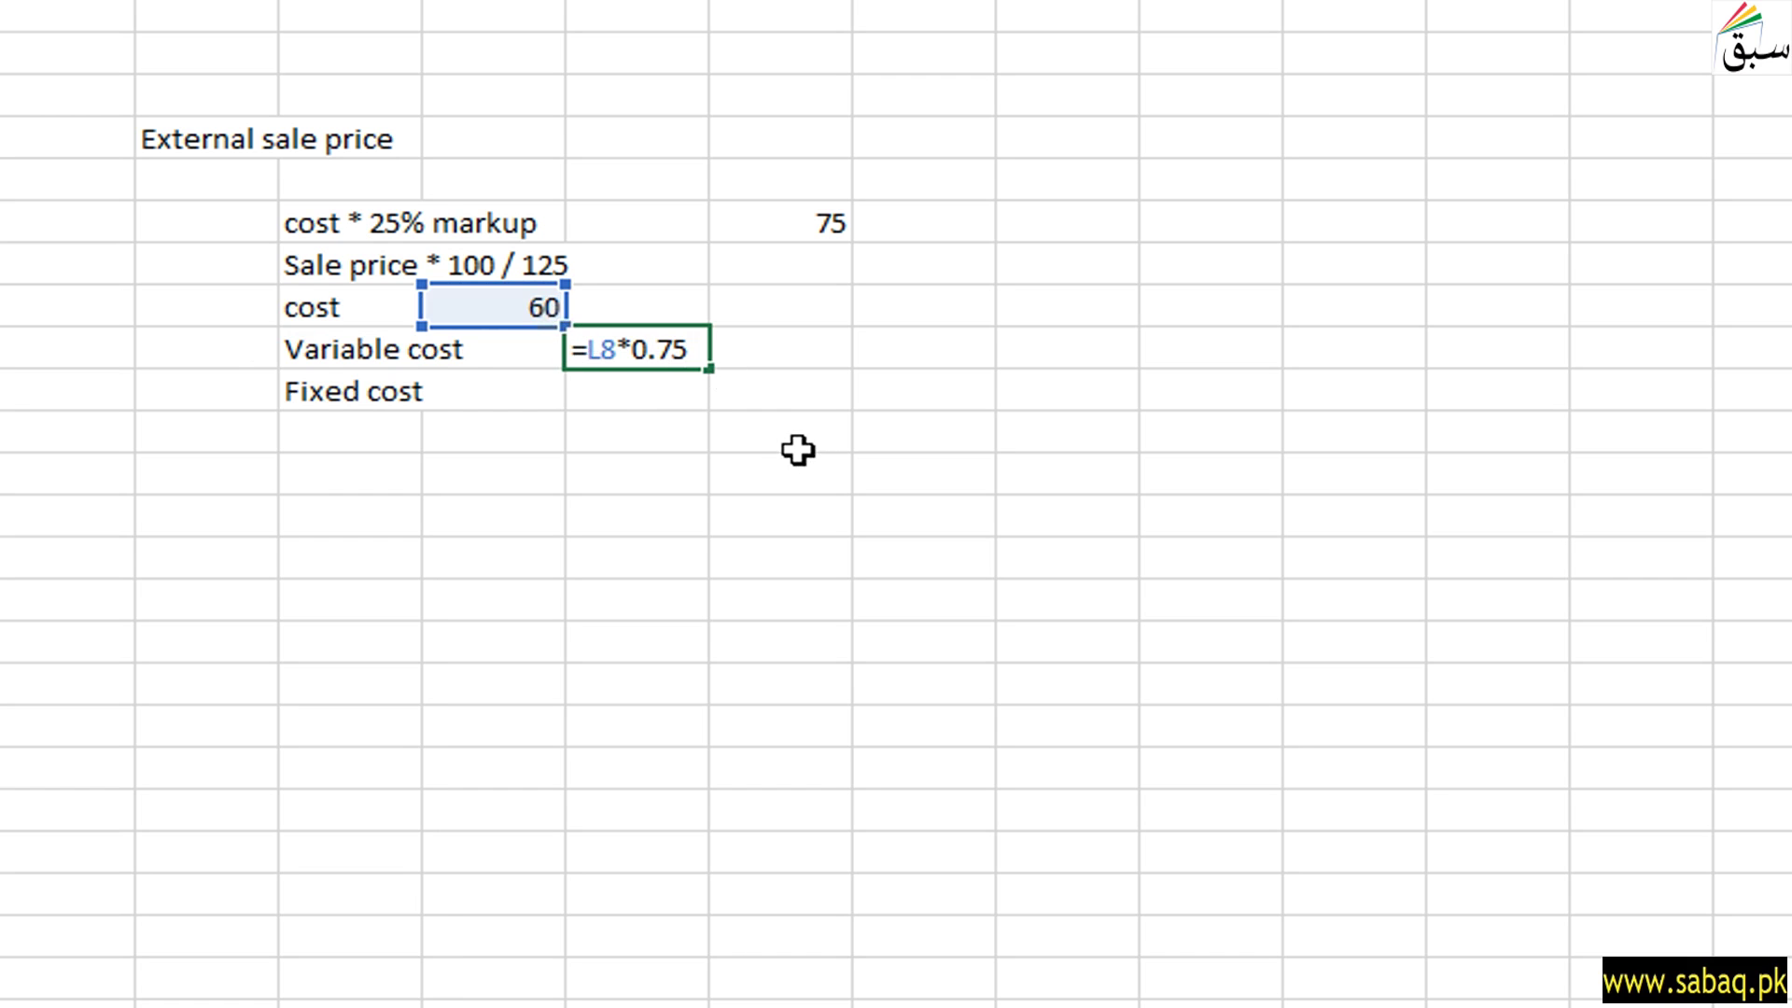
pyautogui.press('Return')
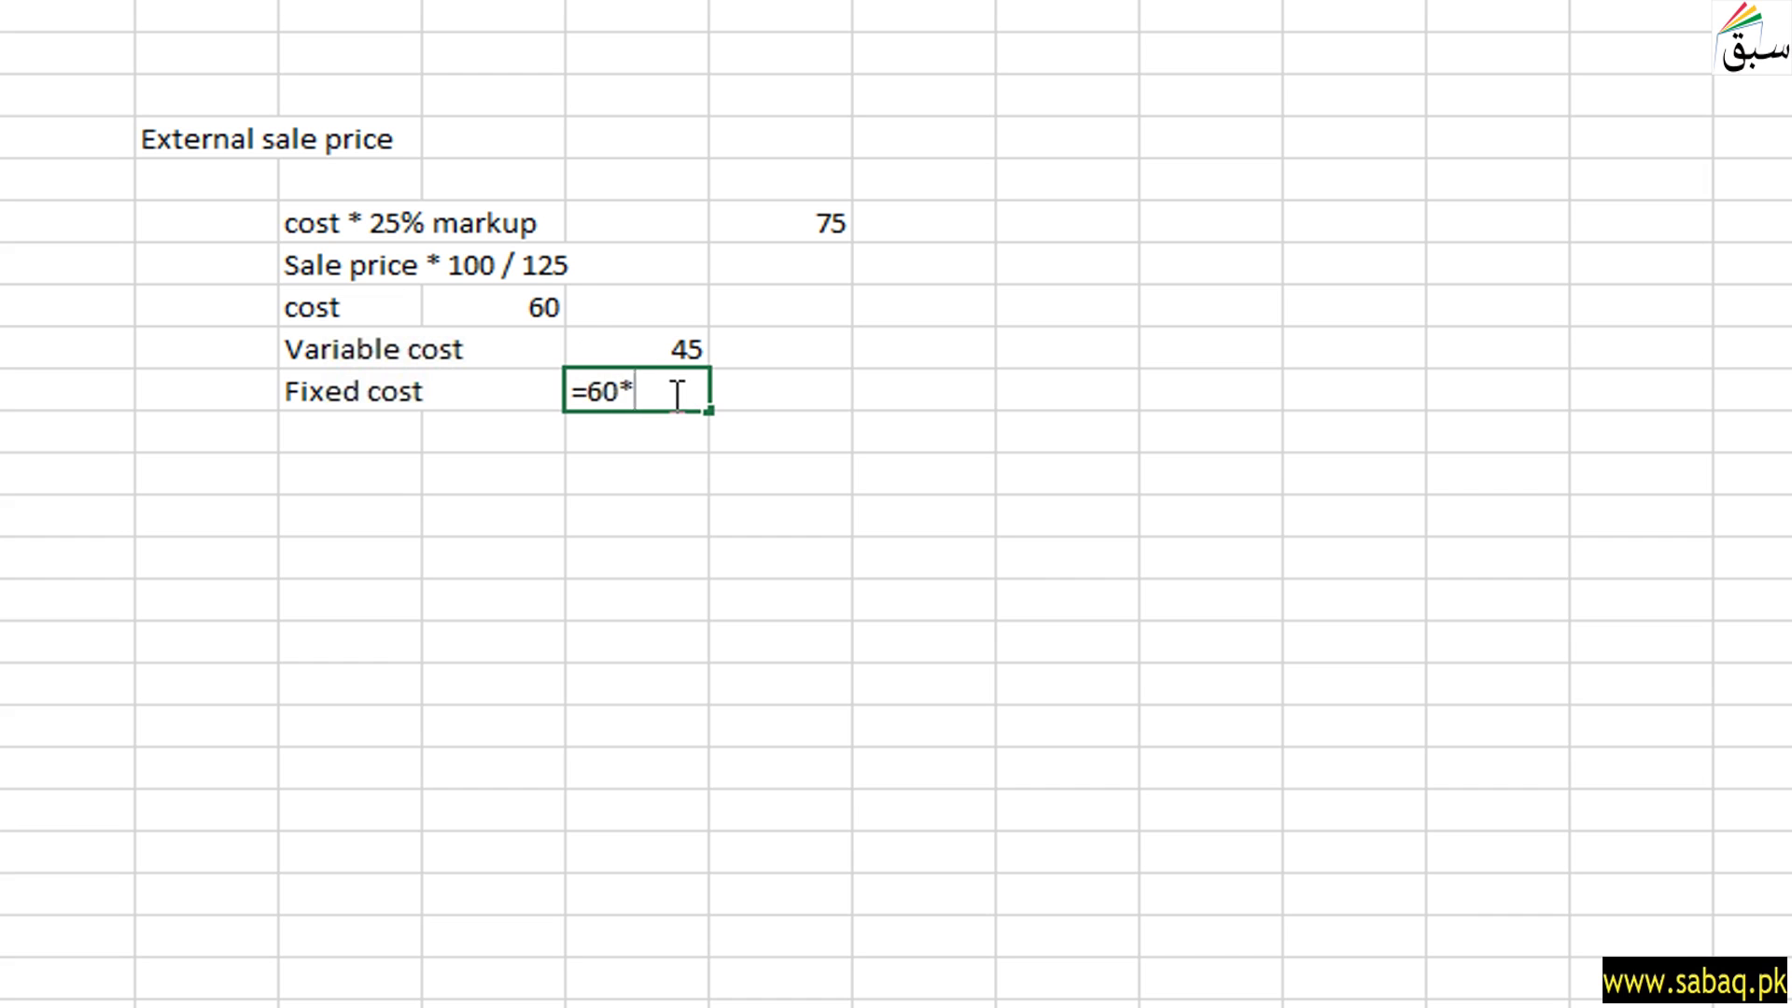
# Calculate the fixed cost as =60*0.25 and add the variable and fixed costs in the cell below.
pyautogui.write('60*0.25')
pyautogui.press('Return')
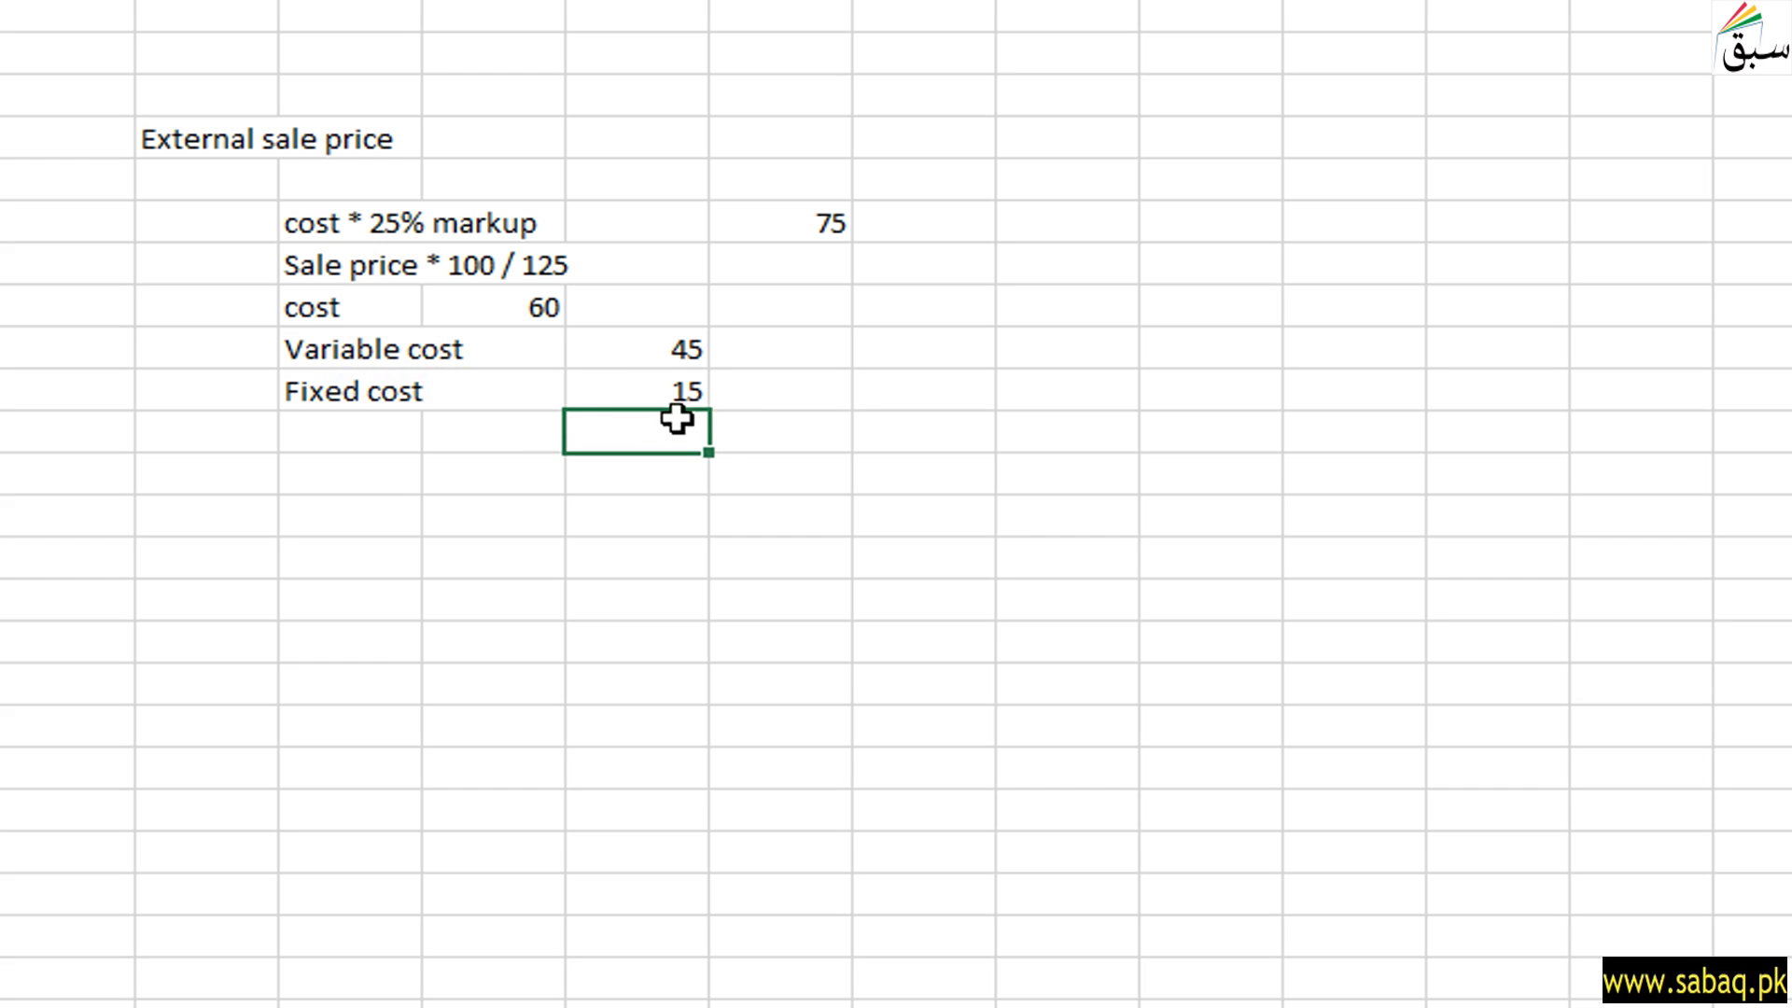
pyautogui.write('=')
pyautogui.click(657, 356)
pyautogui.write('+')
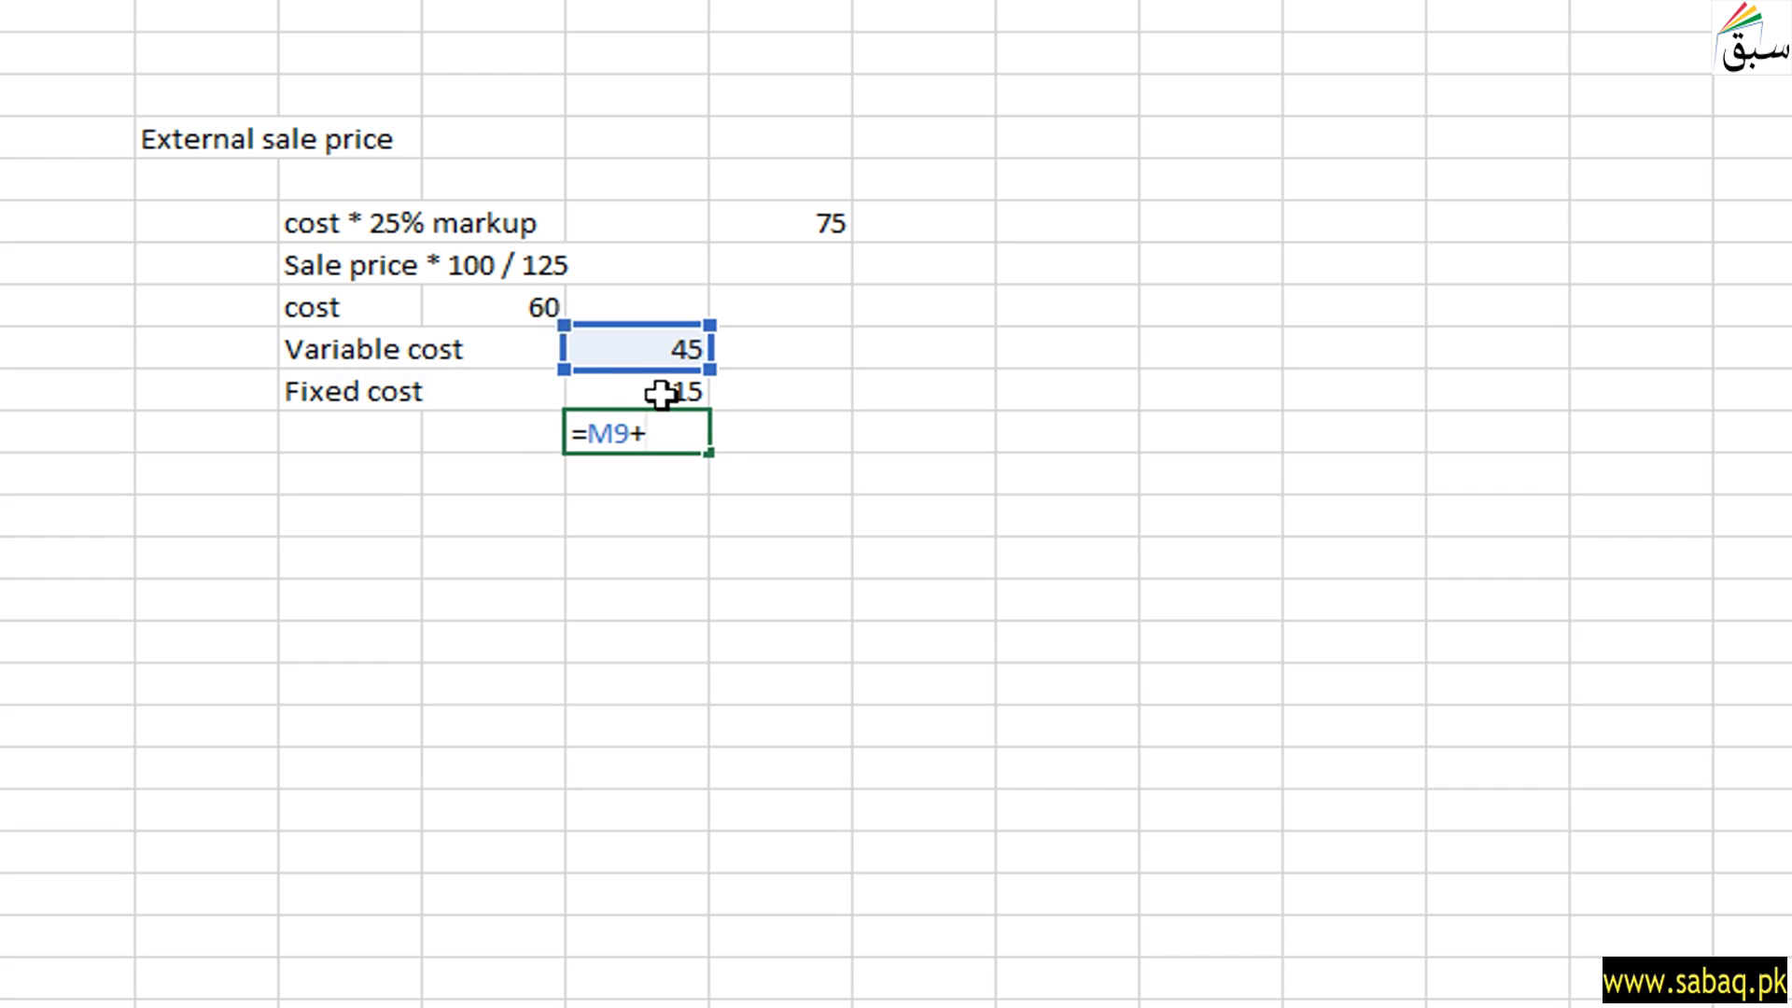
pyautogui.click(645, 395)
pyautogui.press('Return')
pyautogui.click(672, 432)
pyautogui.click(500, 308)
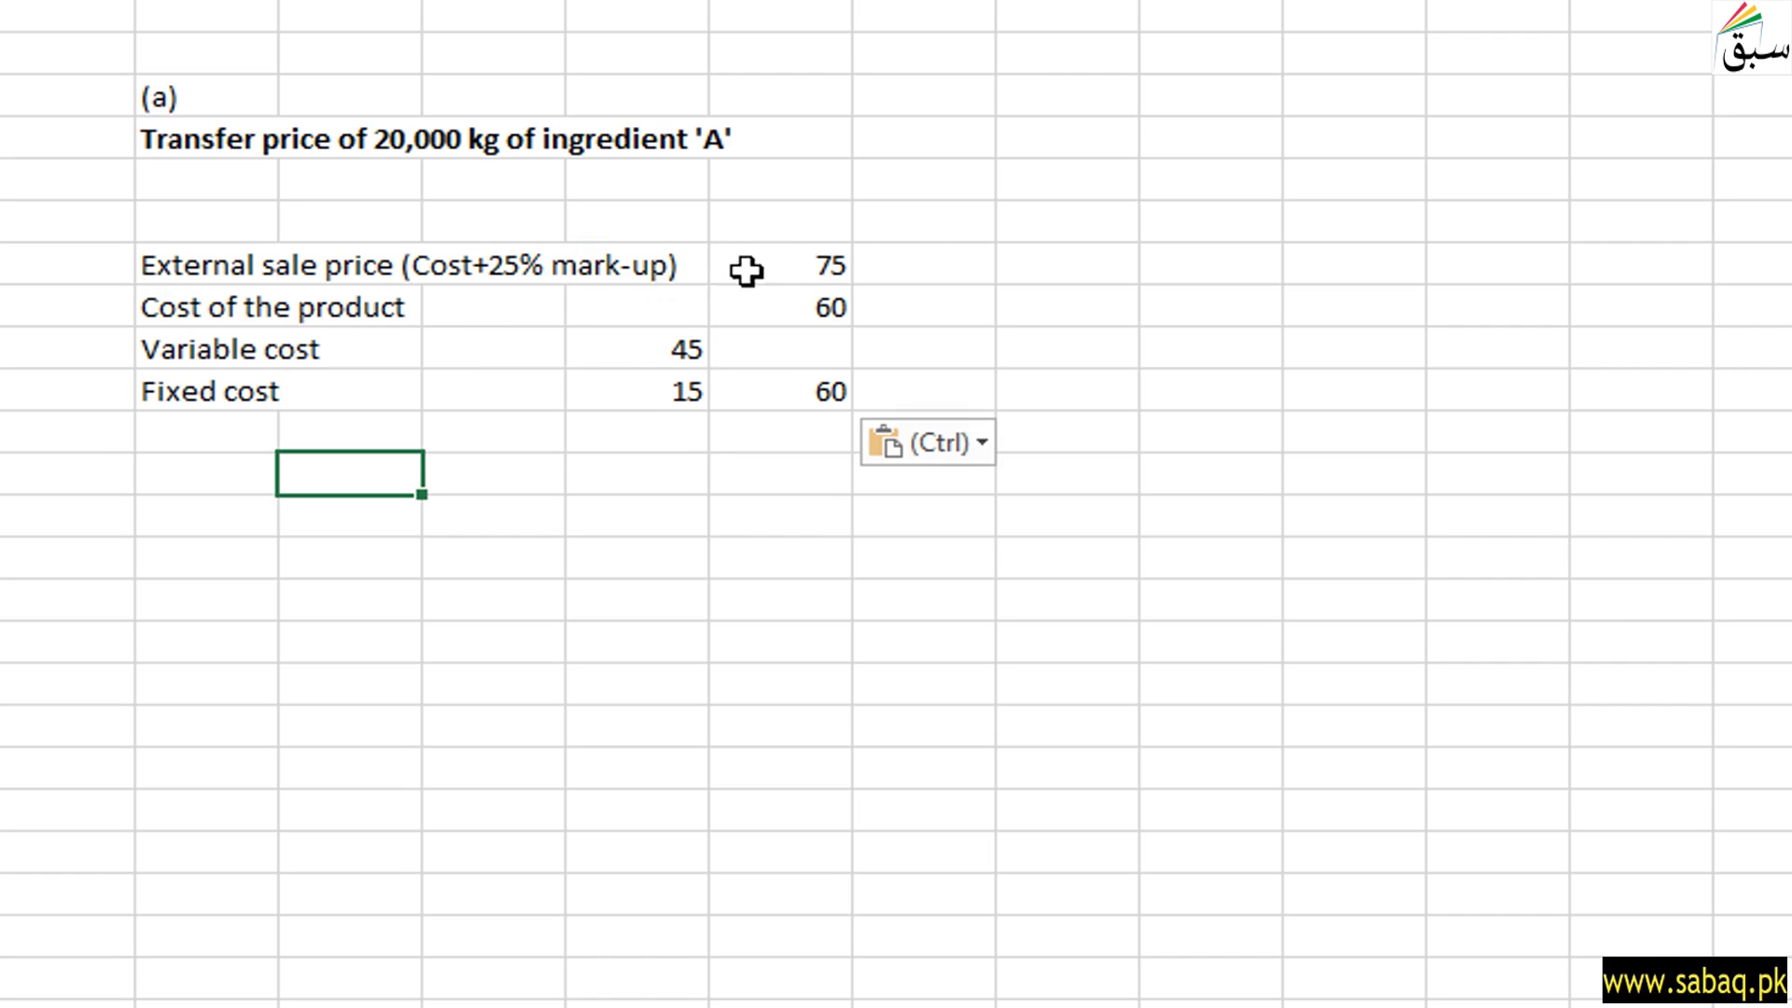
pyautogui.click(827, 260)
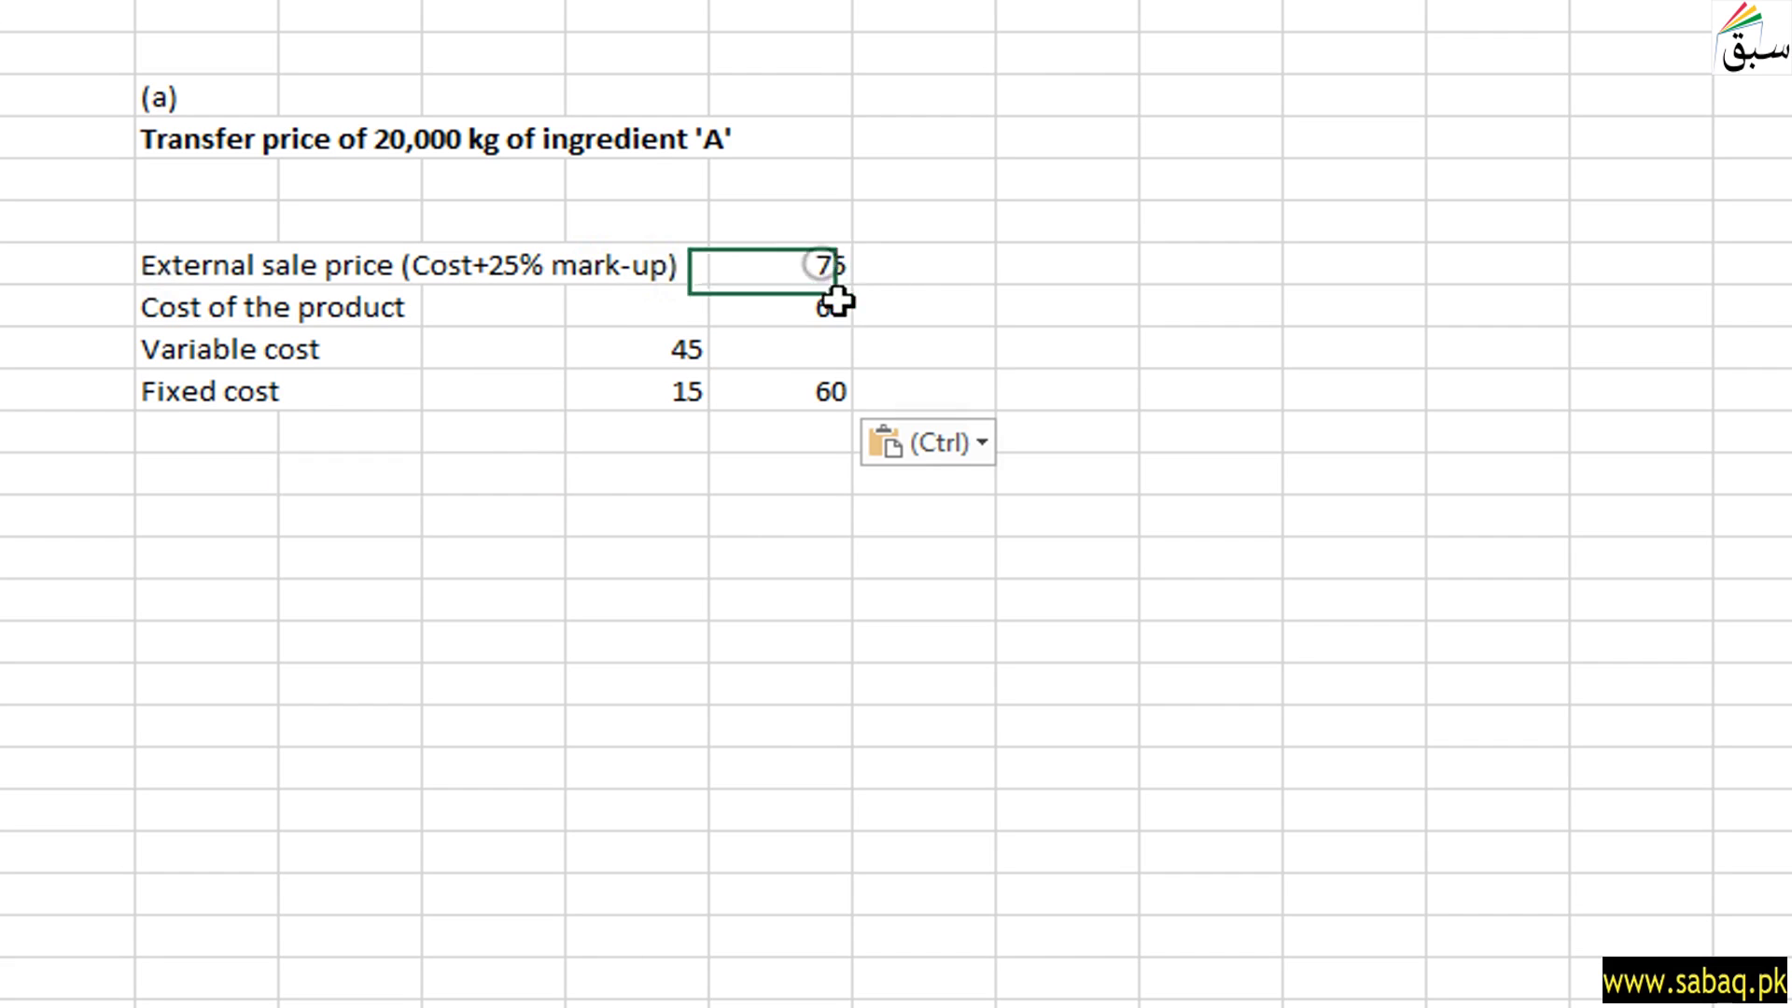
pyautogui.click(758, 315)
pyautogui.moveTo(679, 351); pyautogui.dragTo(664, 401)
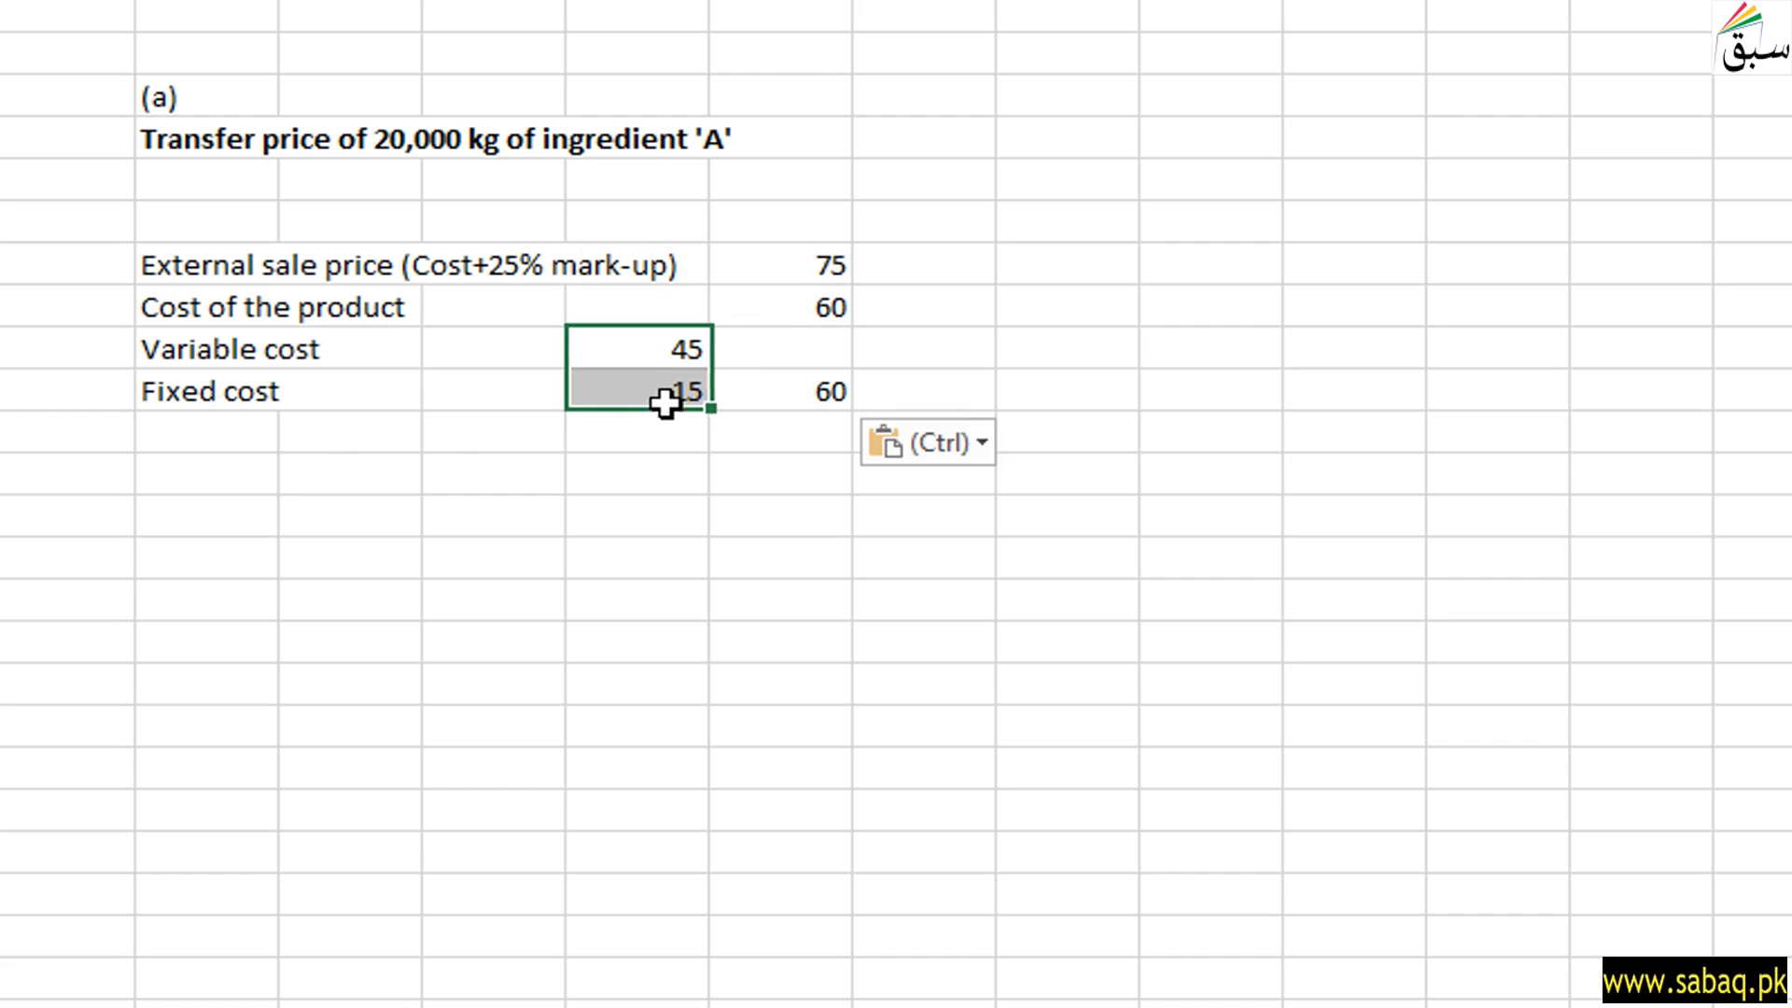
pyautogui.click(800, 400)
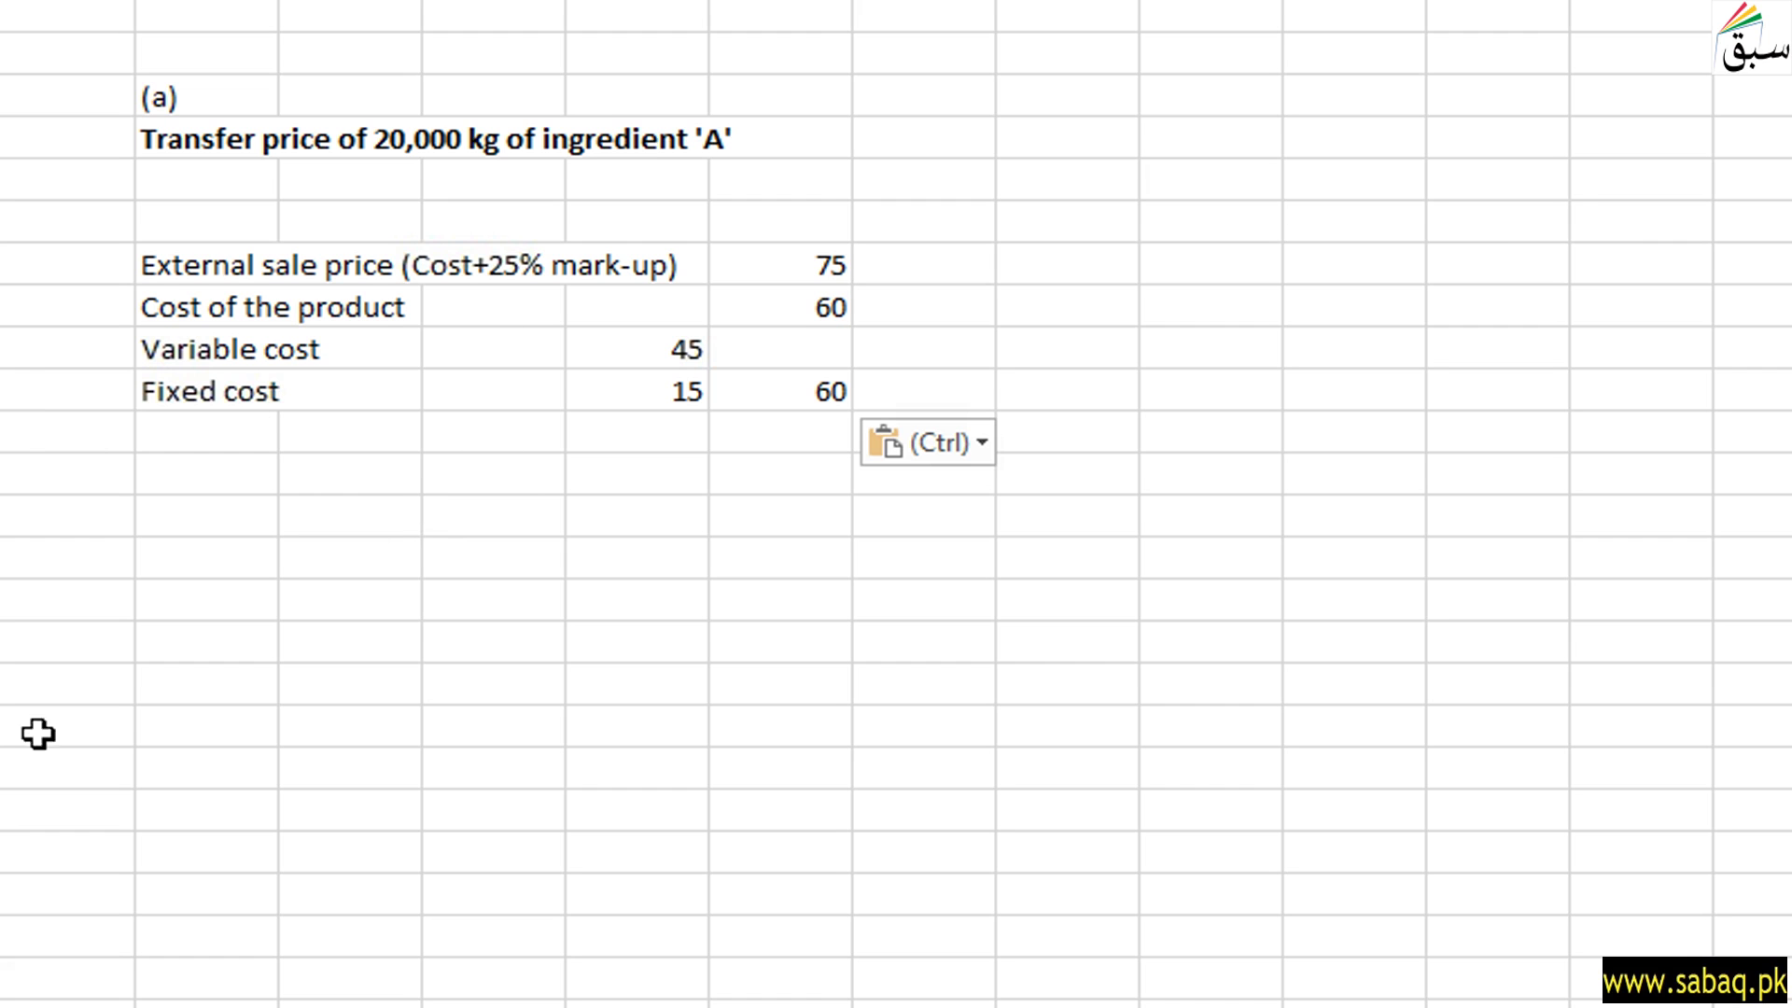
# Below the fixed cost, add the bold heading "Rule:" and the line "Transfer price = Marginal cost + Opportunity Cost".
pyautogui.press('ctrl')
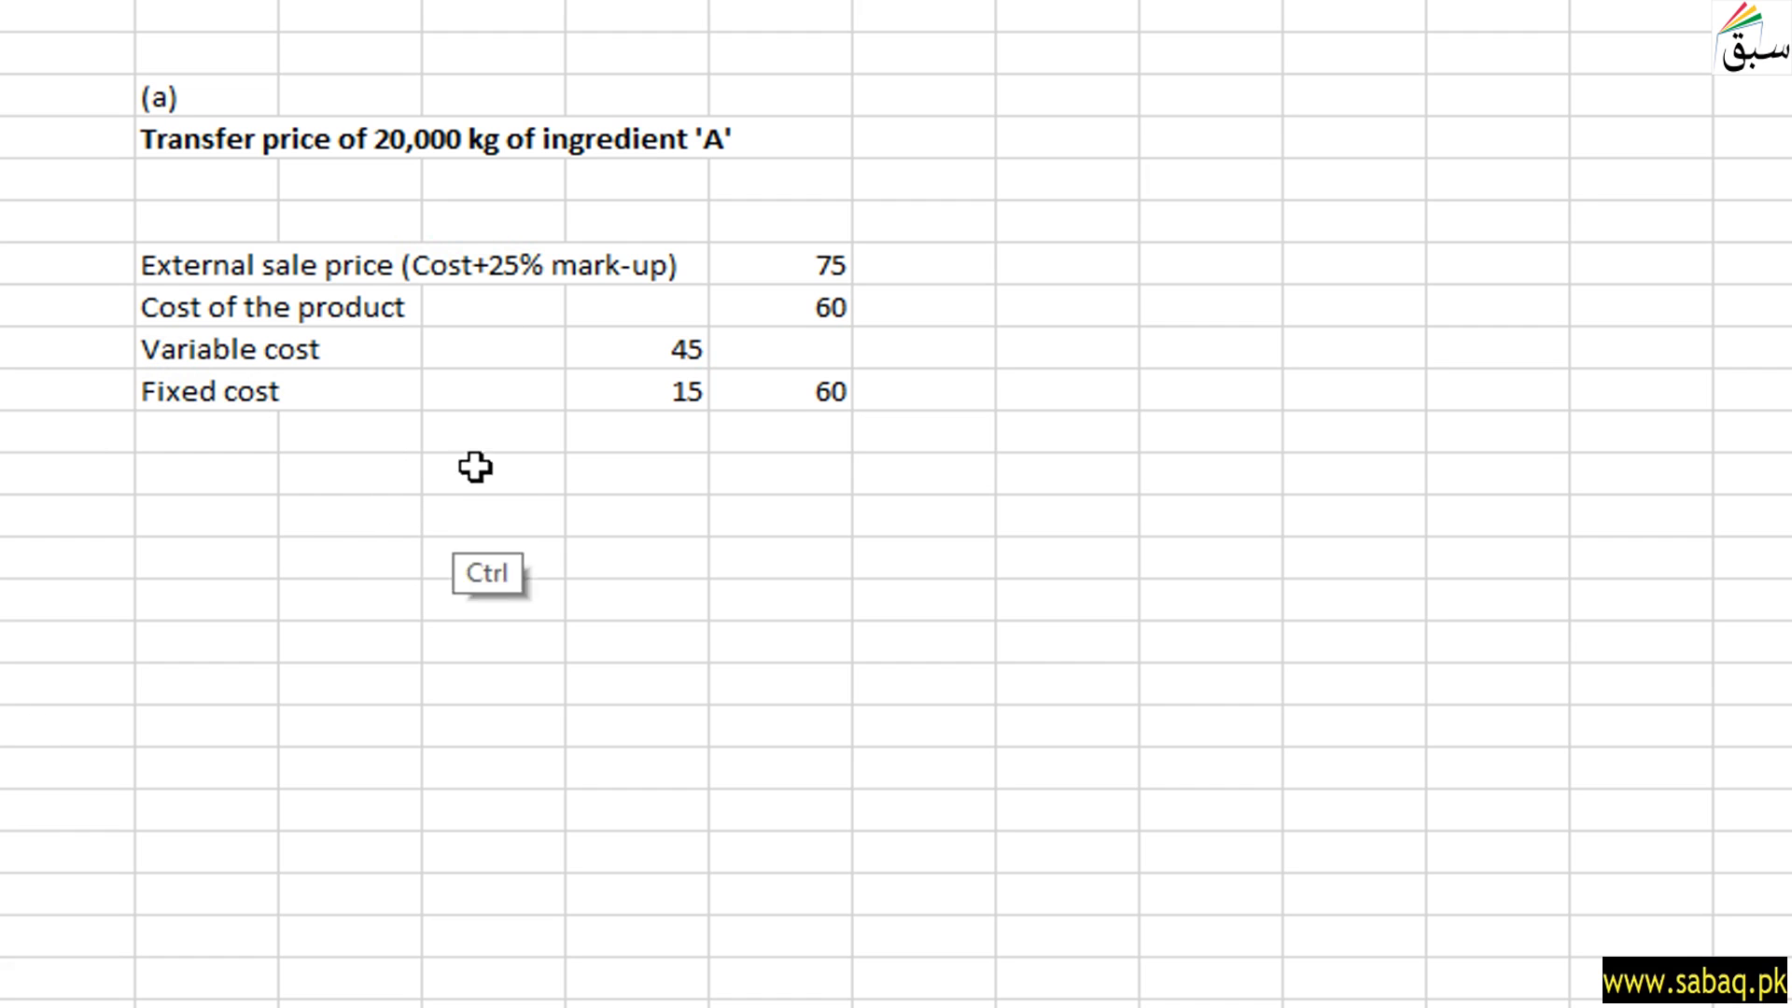
pyautogui.click(244, 462)
pyautogui.write('Transfer price = Marginal cost + Opportunity Cost')
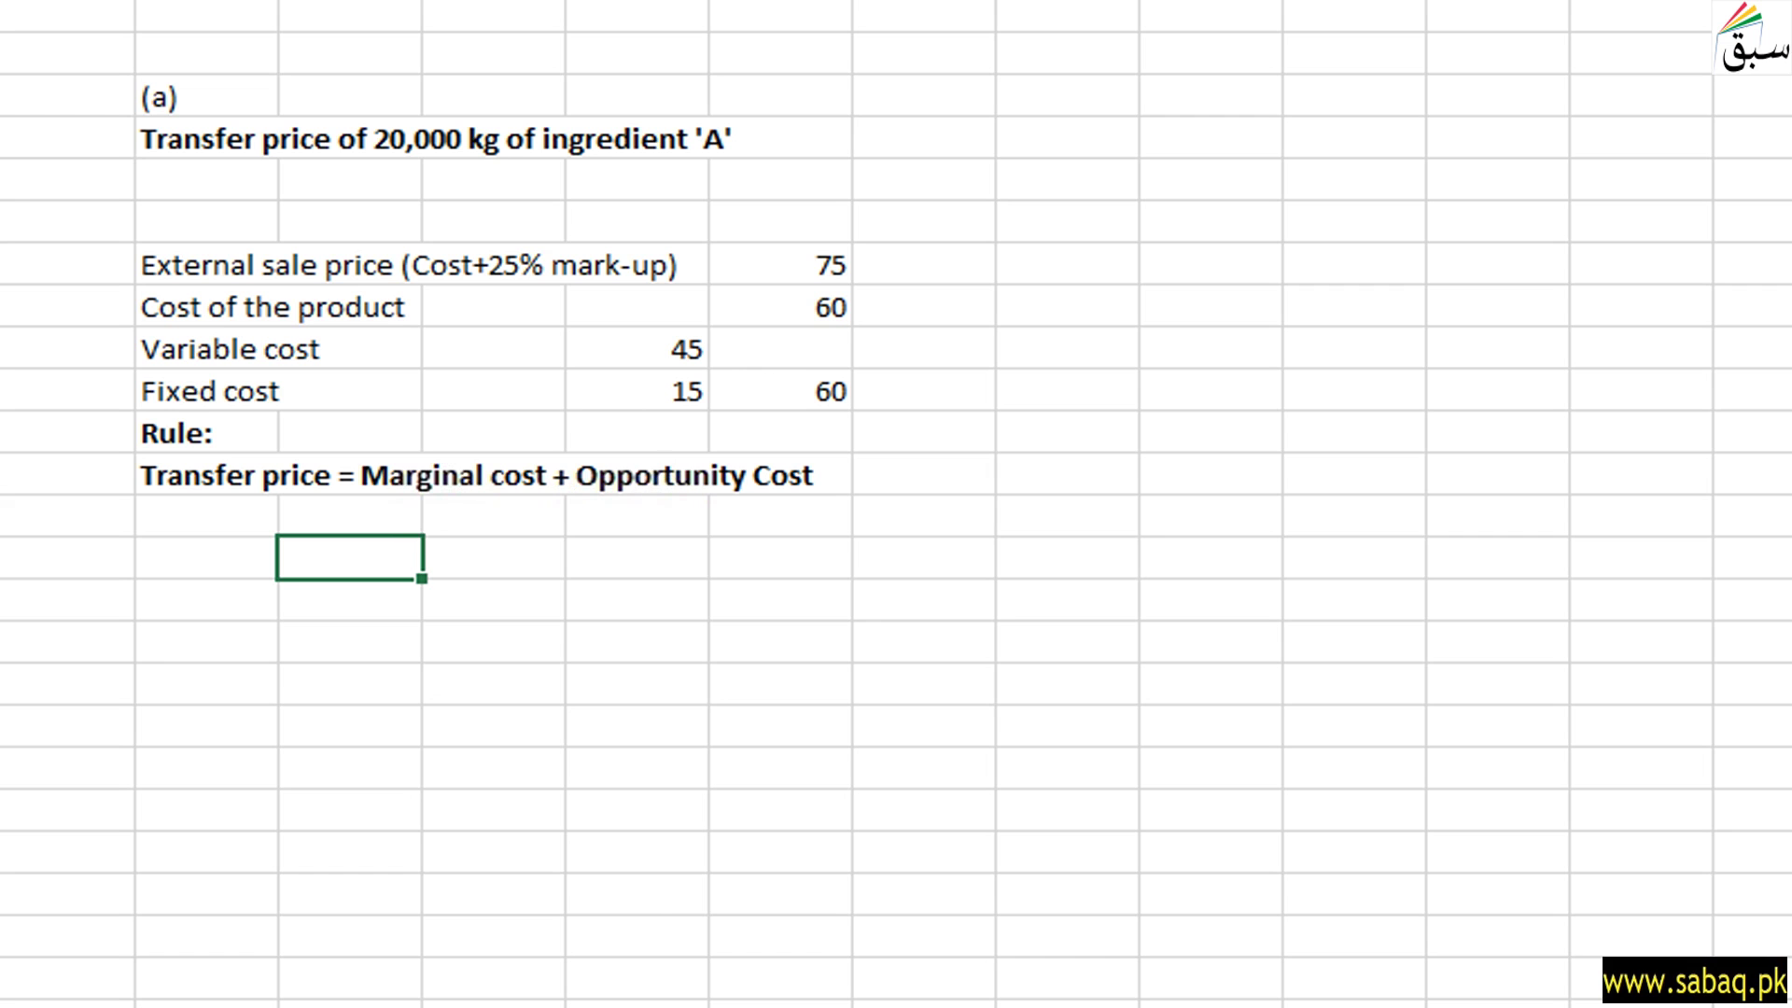
# Add the bold heading "Lost contribution if transferred internally" two rows below the transfer price rule.
pyautogui.press('ctrl')
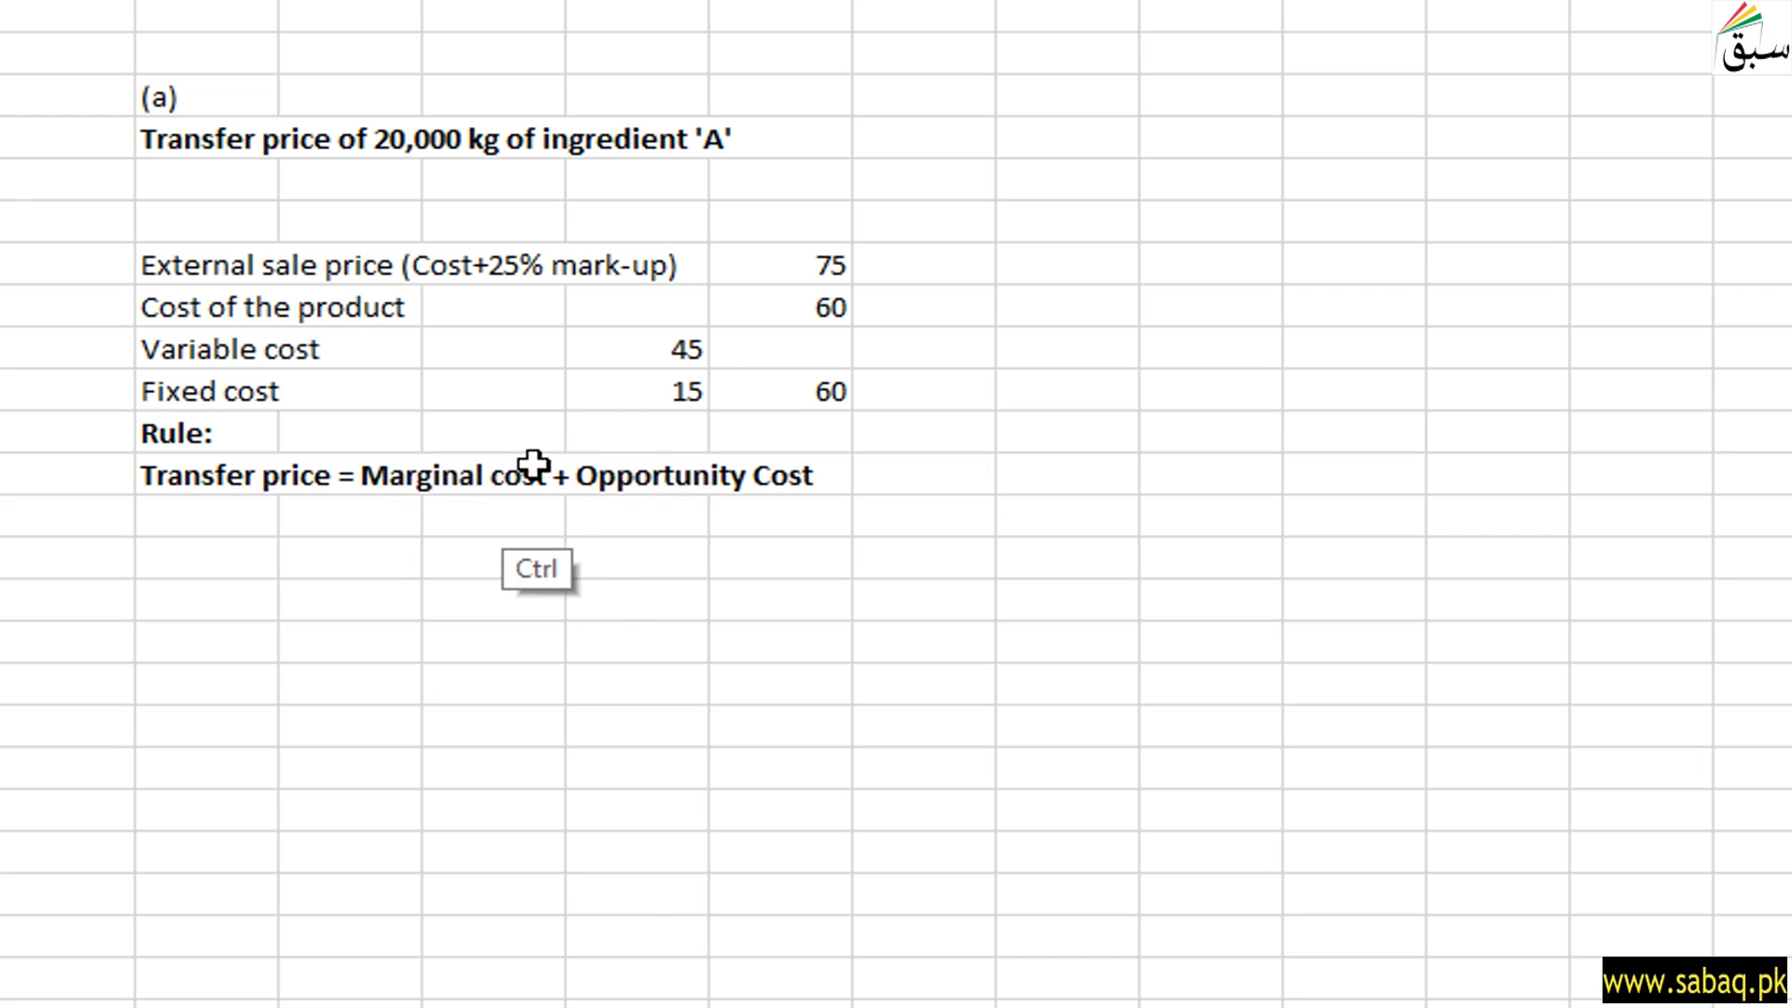
pyautogui.click(234, 551)
pyautogui.press('ctrl')
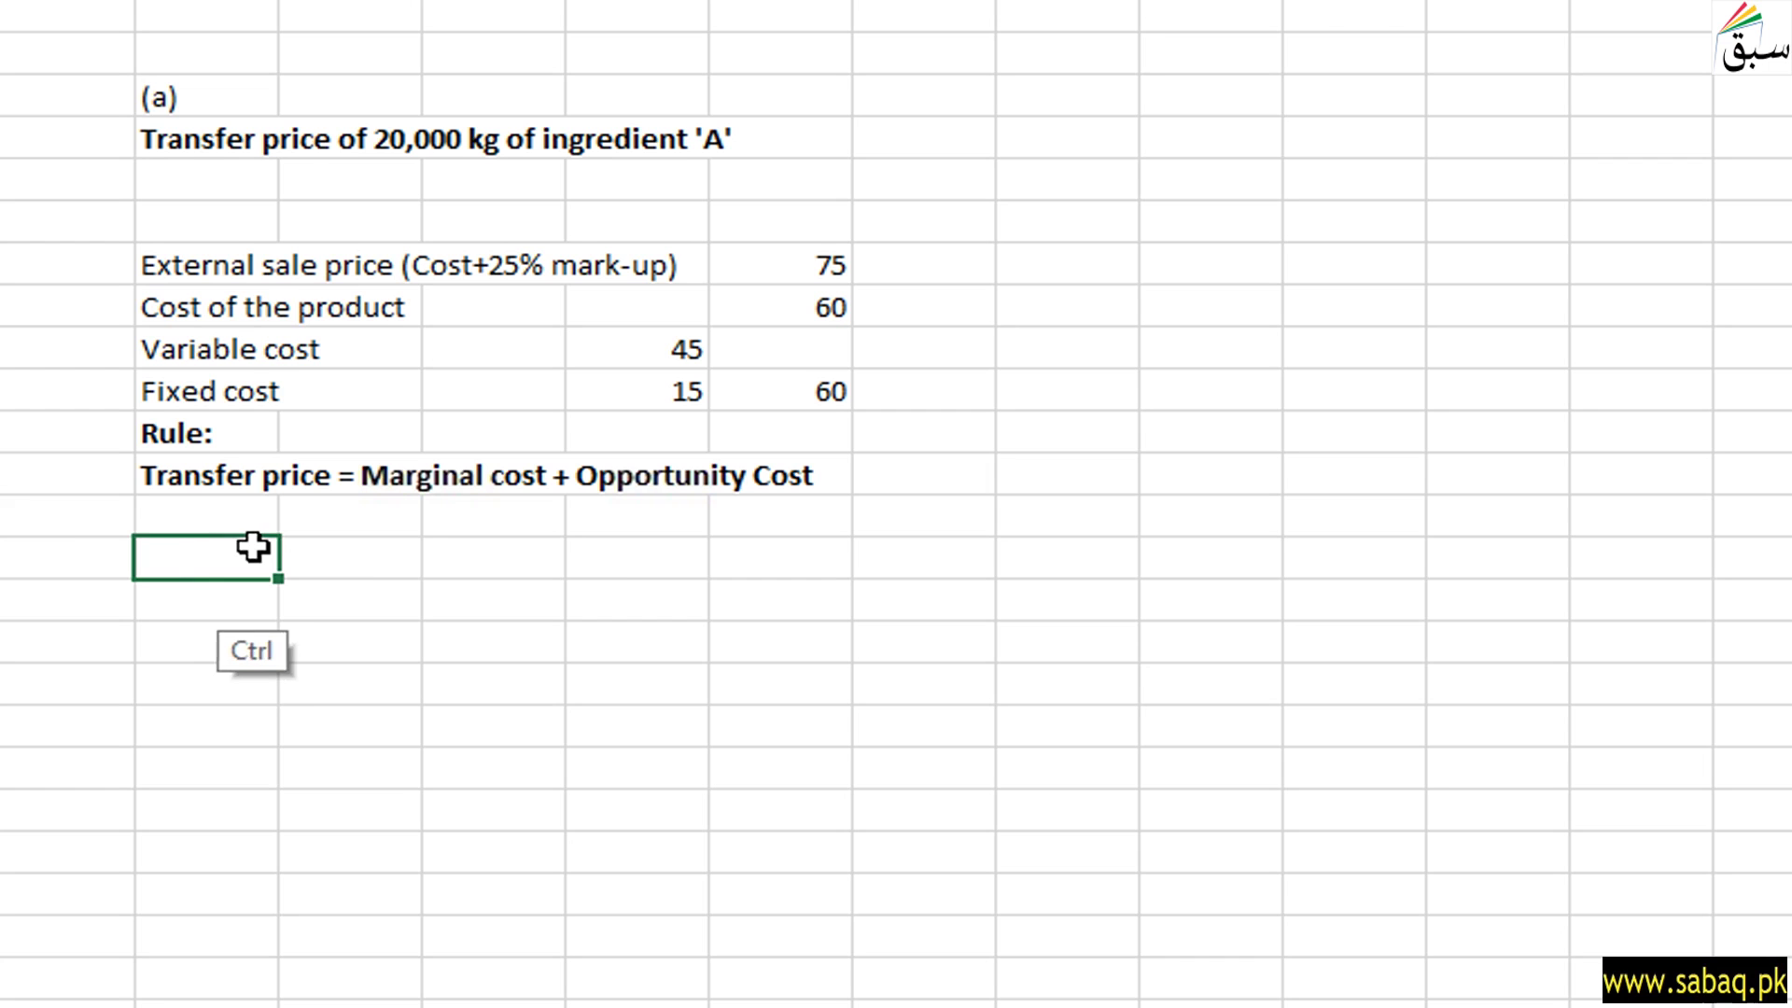
pyautogui.write('Lost contribution if transferred internally')
pyautogui.click(196, 620)
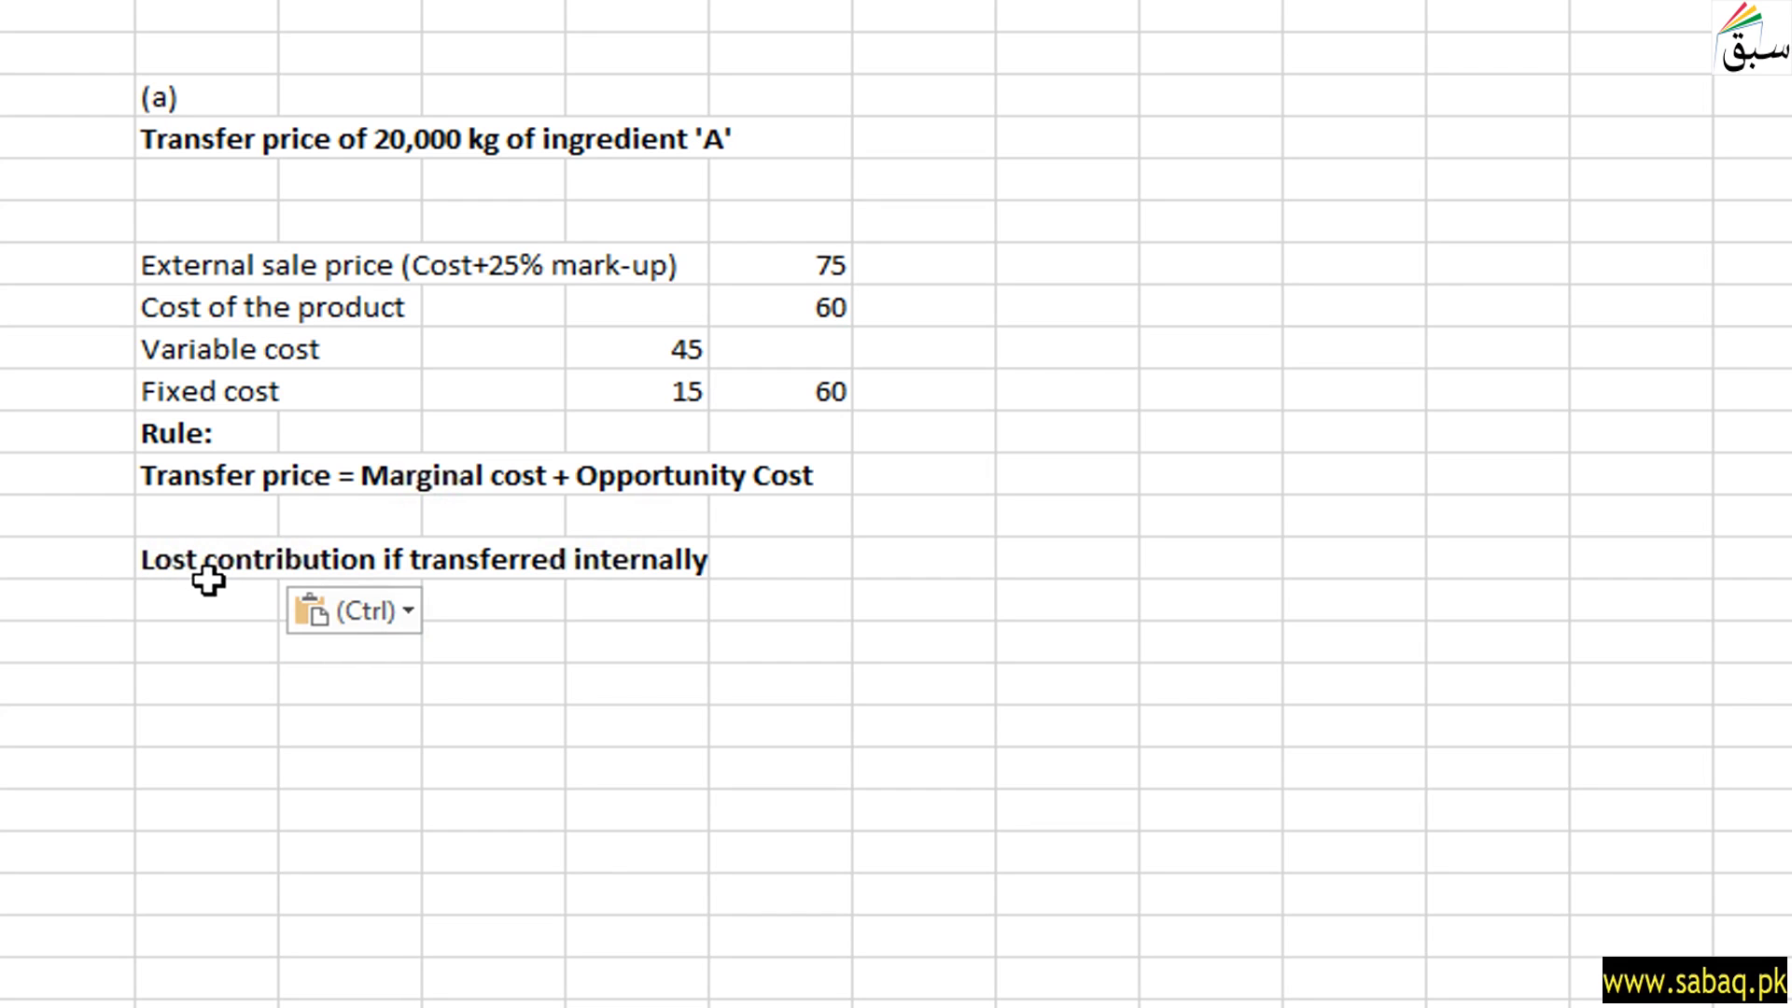
# Enter "Sales price - Variable cost" directly under the lost contribution heading.
pyautogui.click(226, 607)
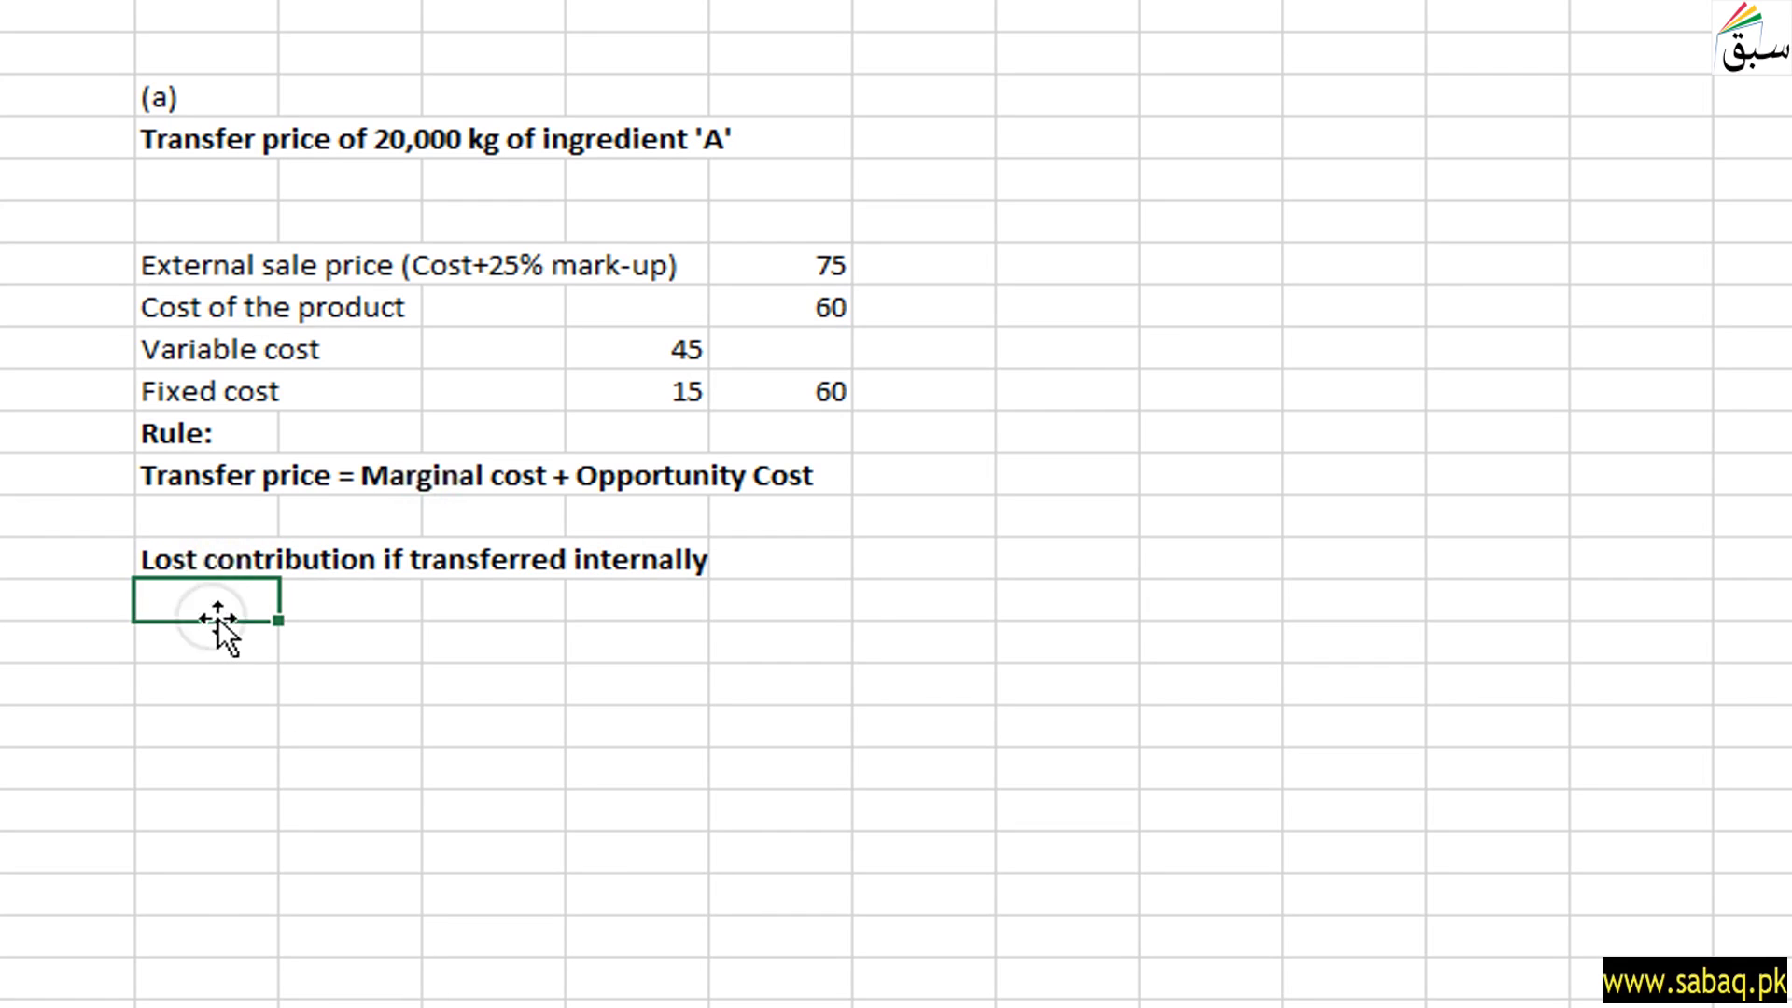
pyautogui.press('ctrl')
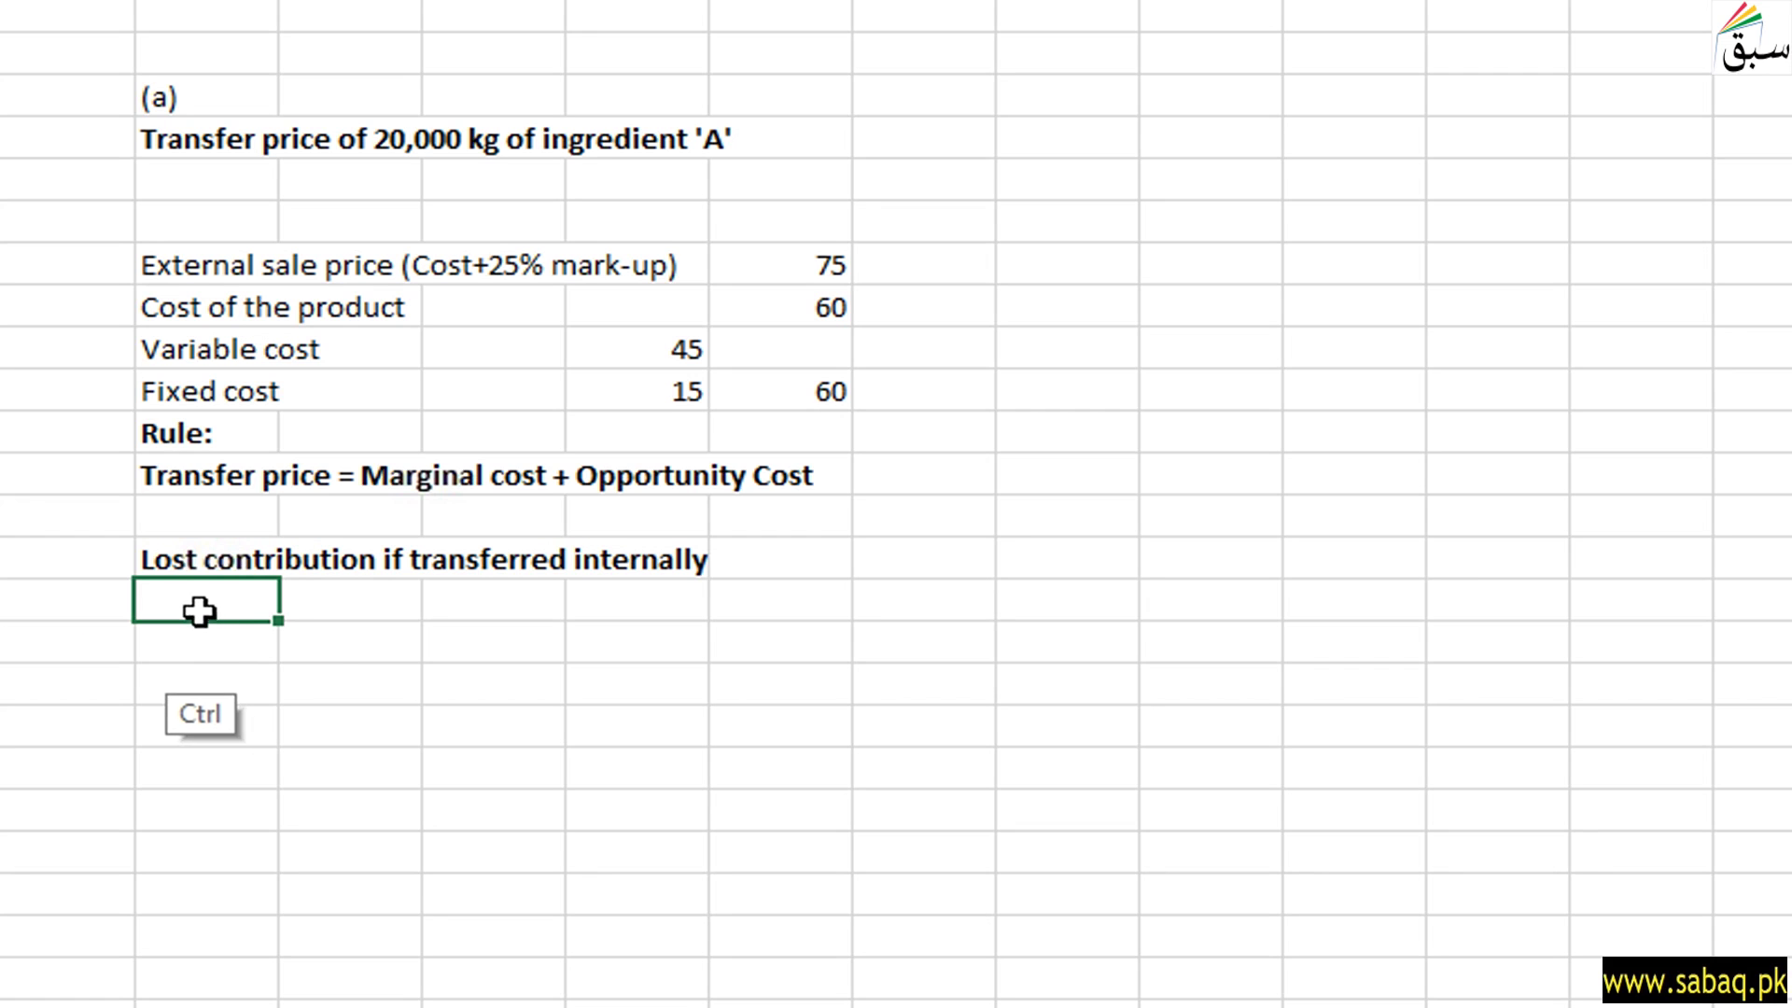
pyautogui.write('Sales price - Variable cost')
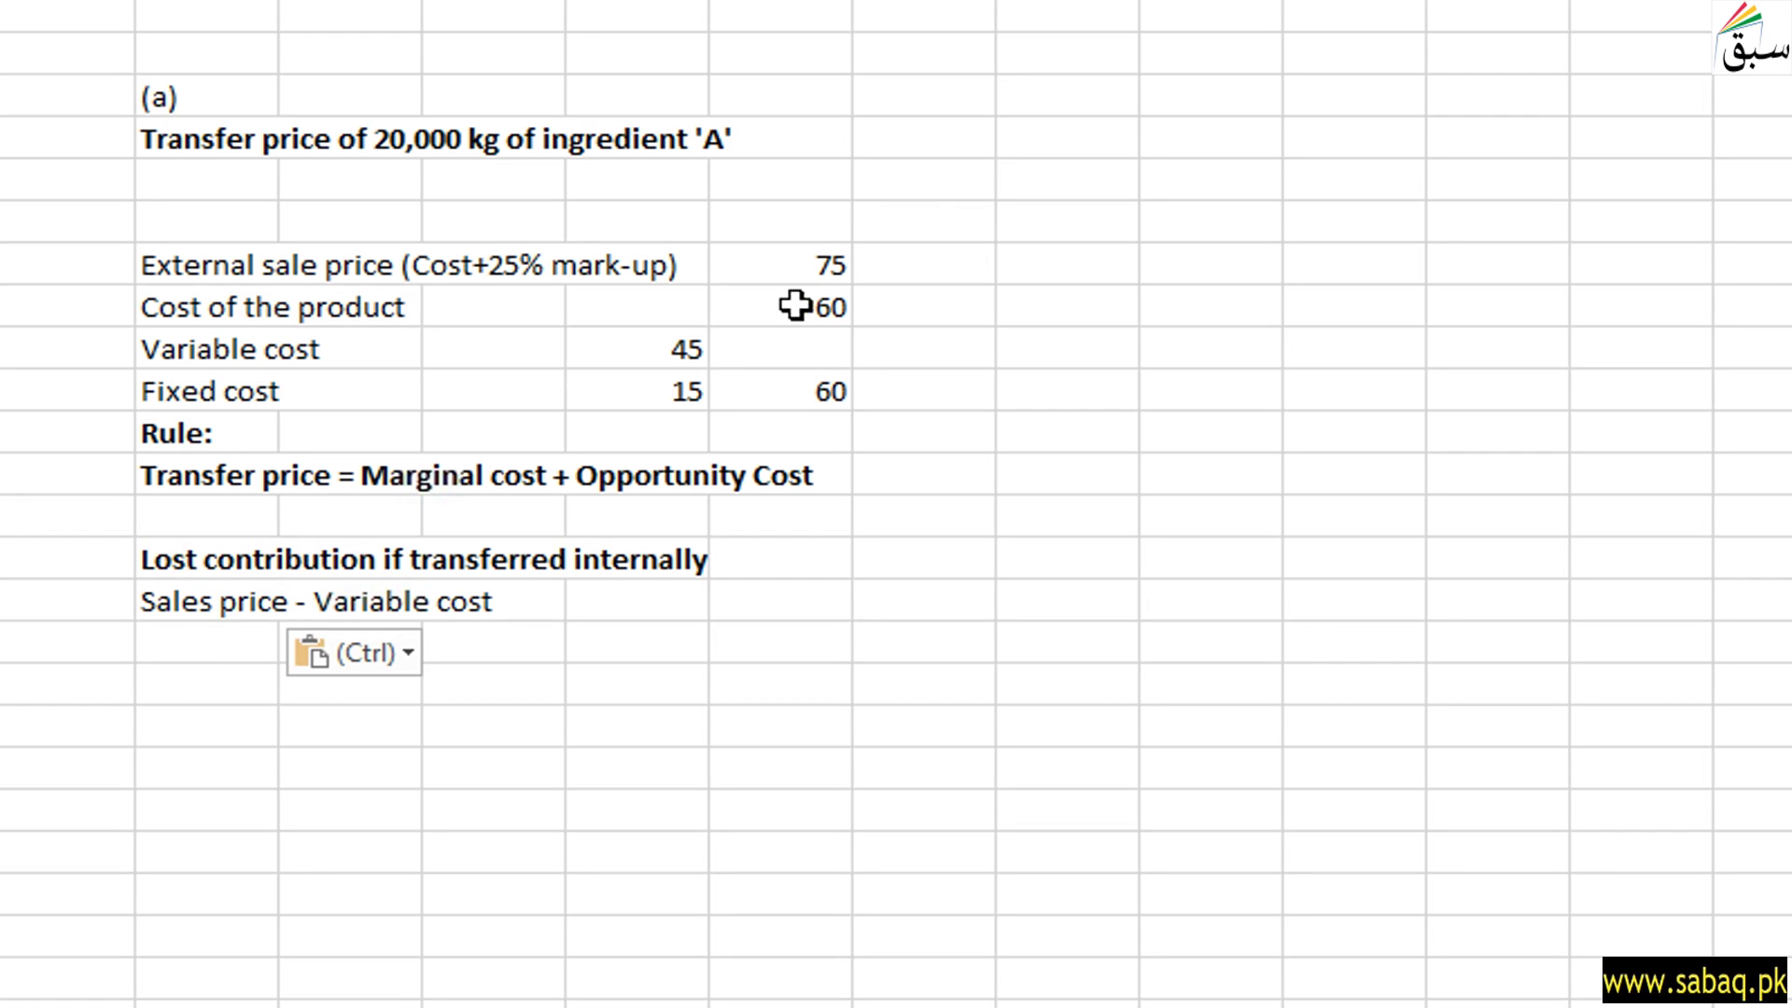
pyautogui.hotkey('ctrl', 's')
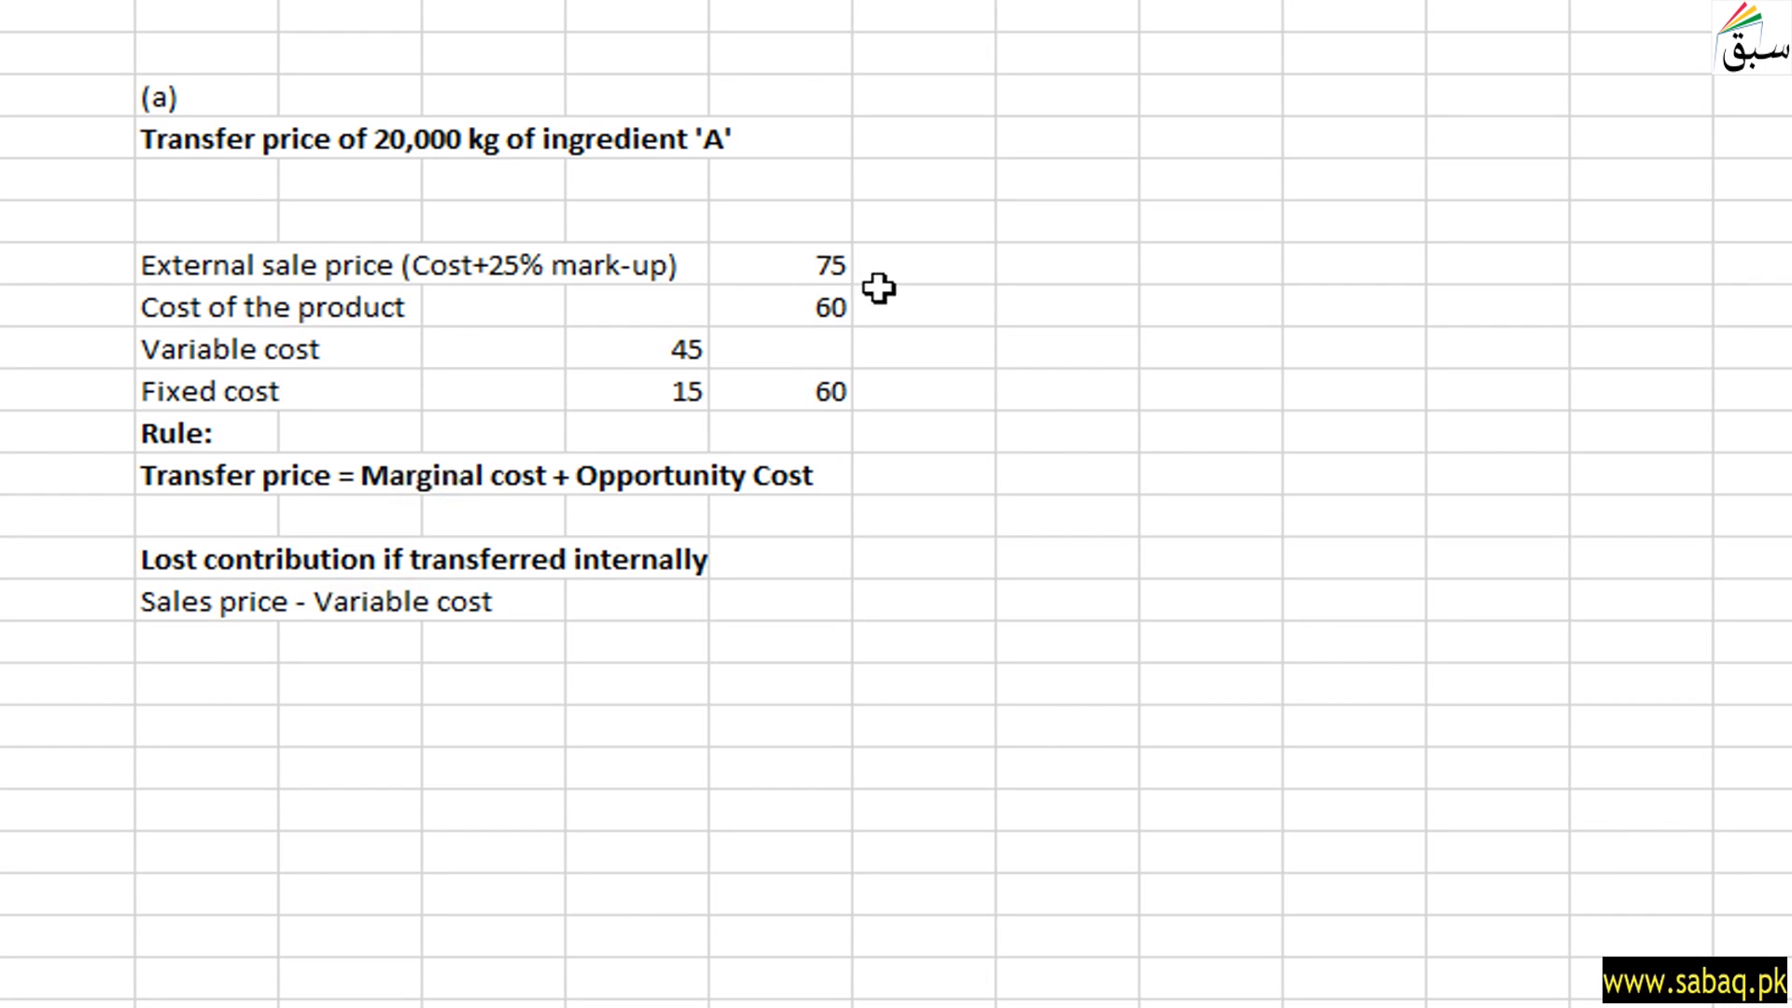
# Enter the lost contribution calculation "Rs.75 - Rs. 45" and its result "Rs.30" in the next two rows.
pyautogui.click(197, 651)
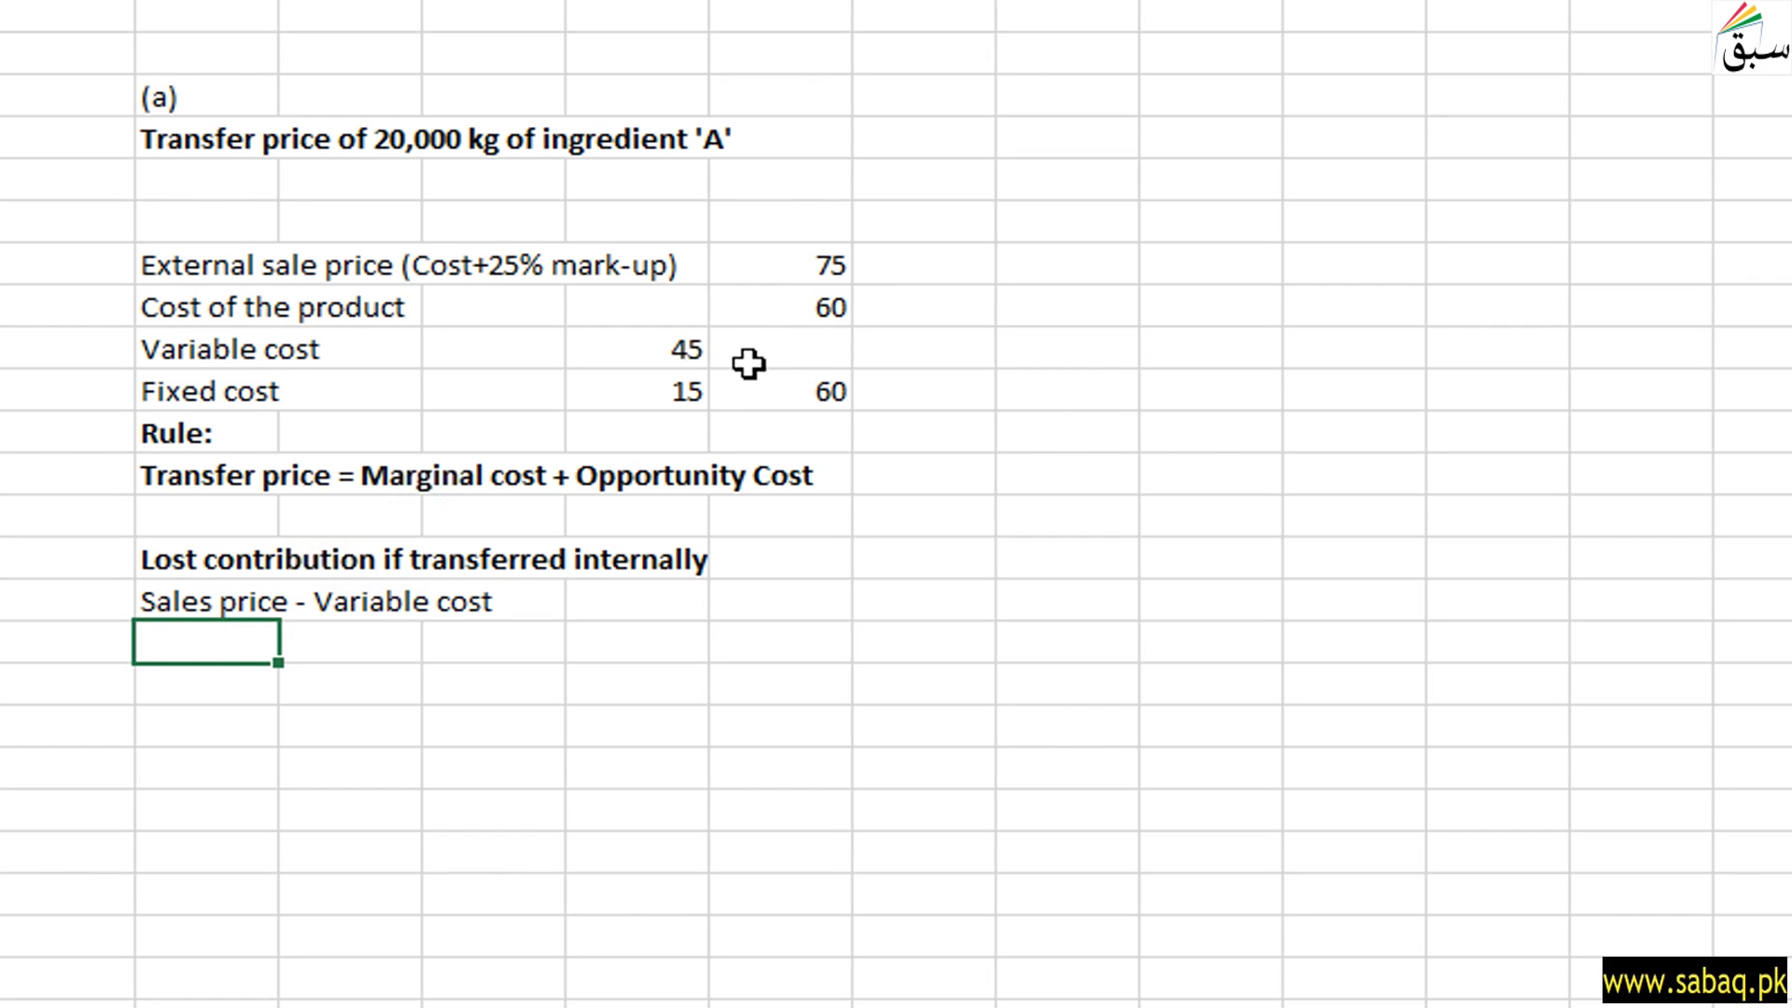
pyautogui.write('Rs.75 - Rs. 45')
pyautogui.click(188, 691)
pyautogui.press('Escape')
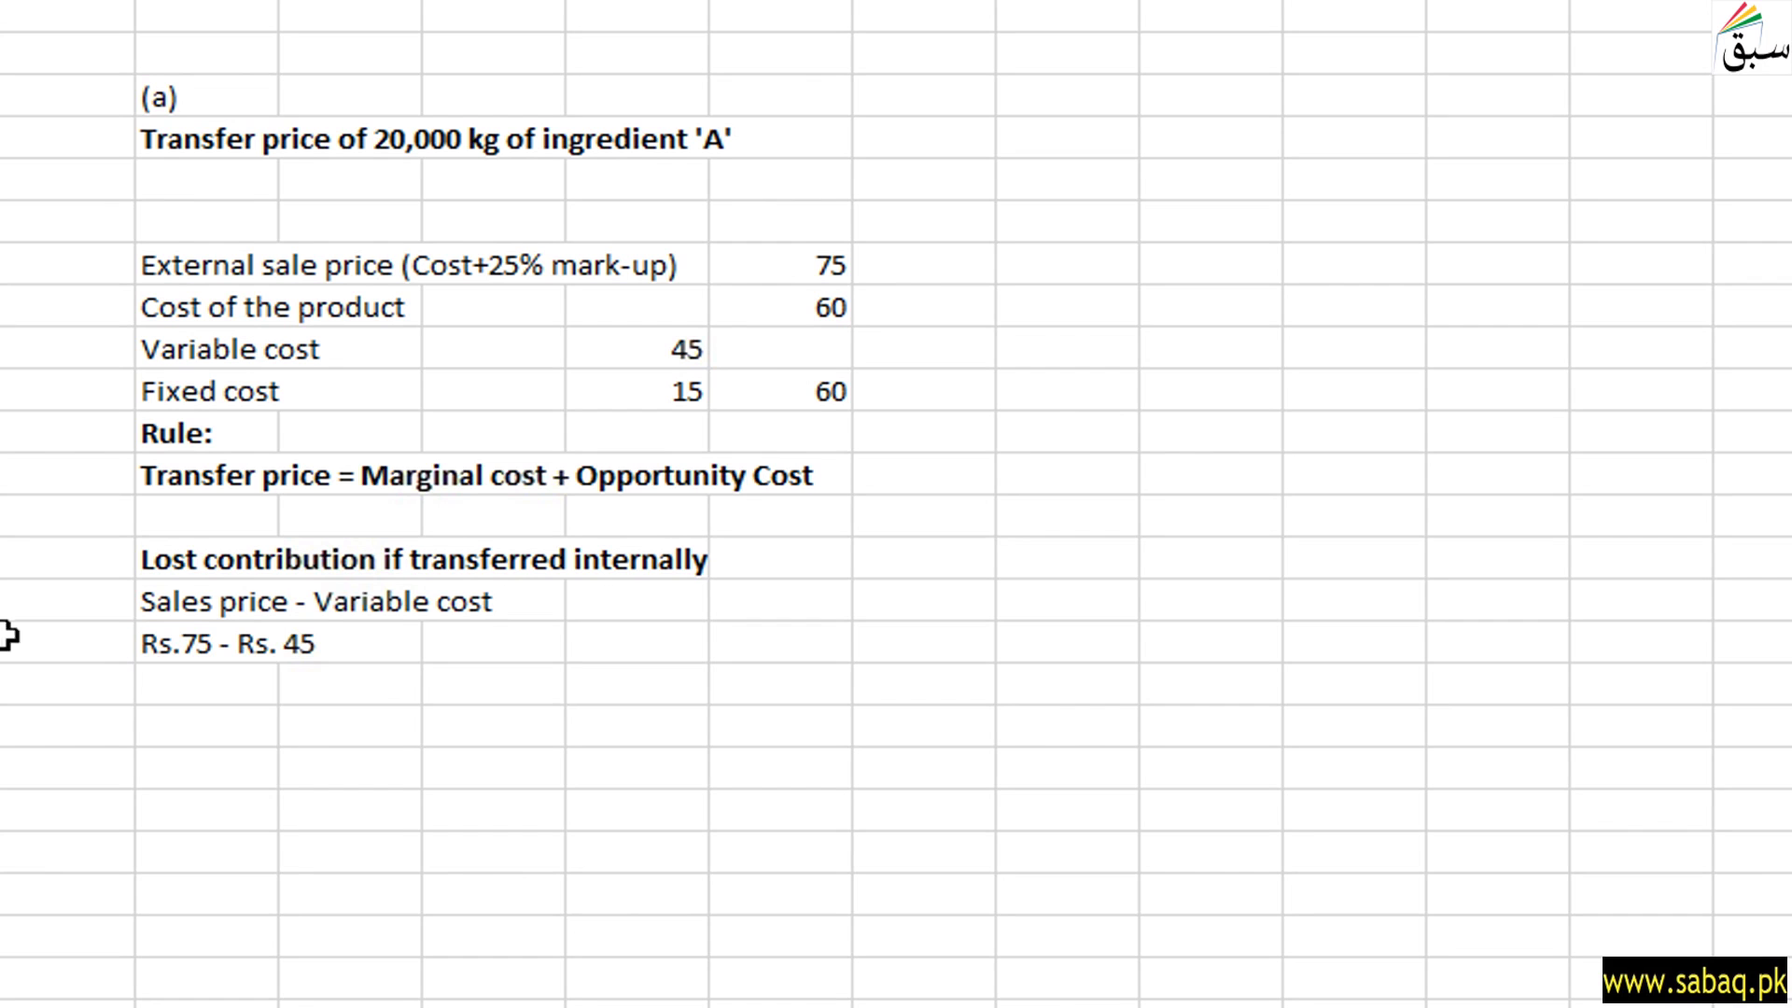
pyautogui.click(213, 688)
pyautogui.write('Rs.30')
pyautogui.click(180, 756)
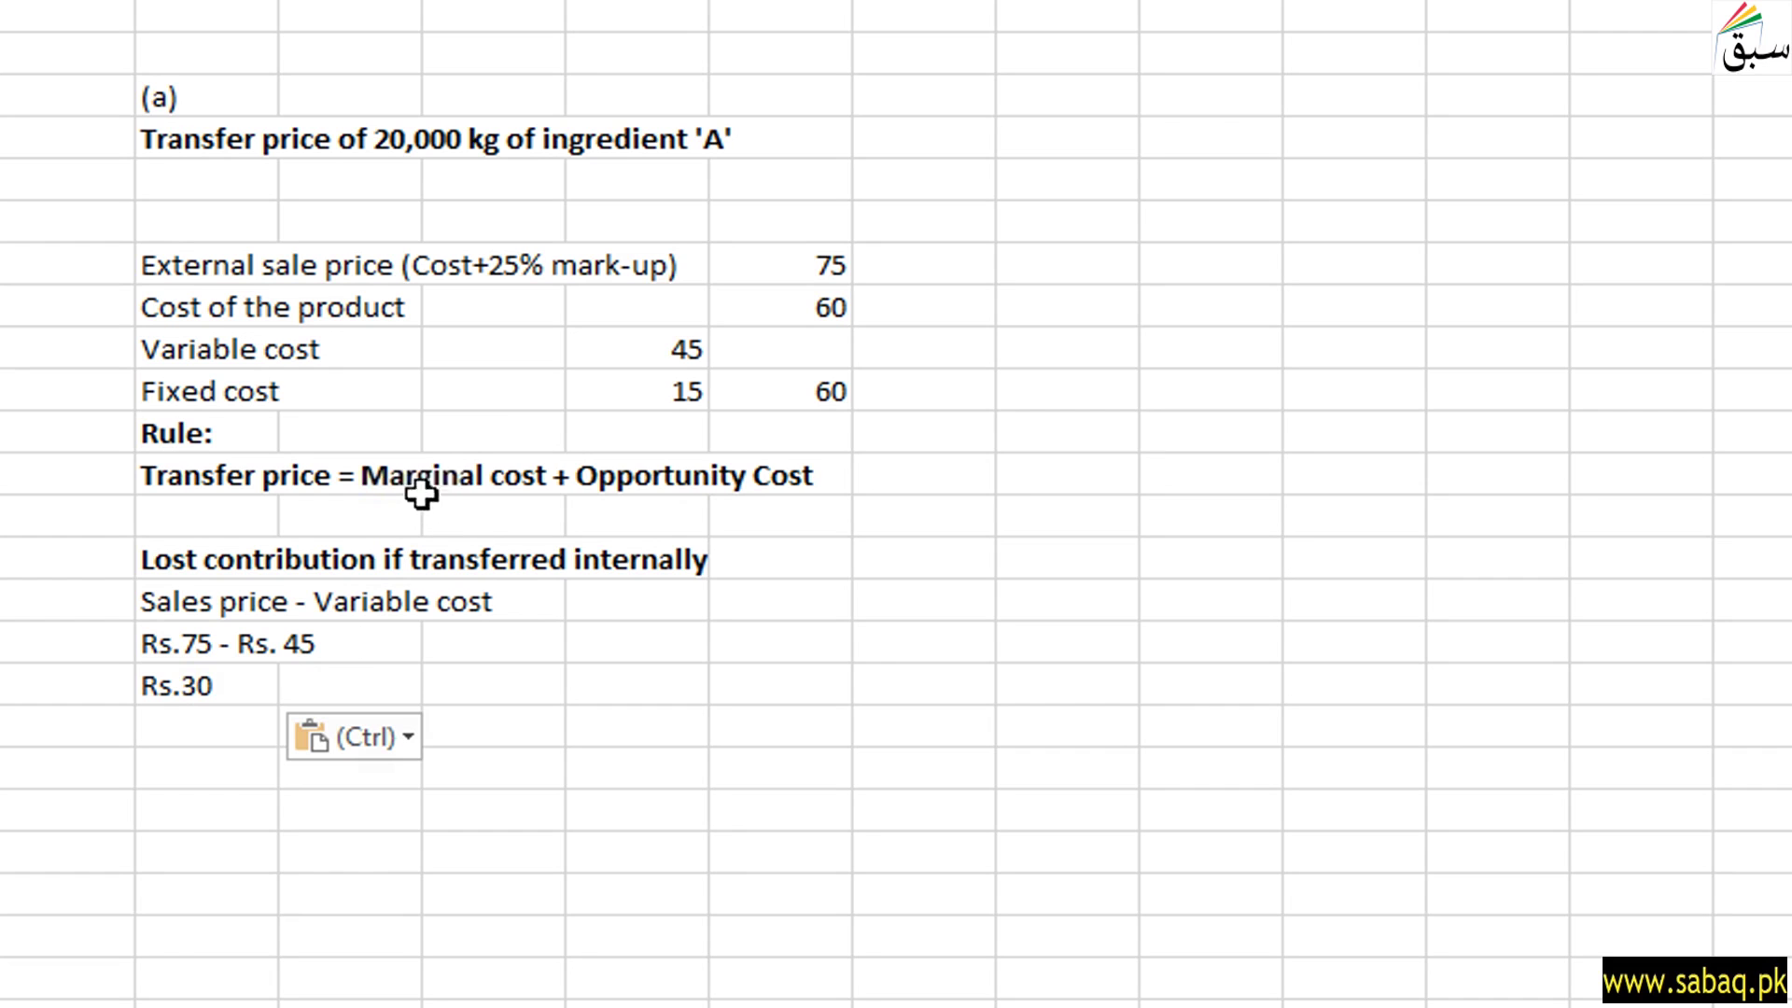
pyautogui.press('ctrl')
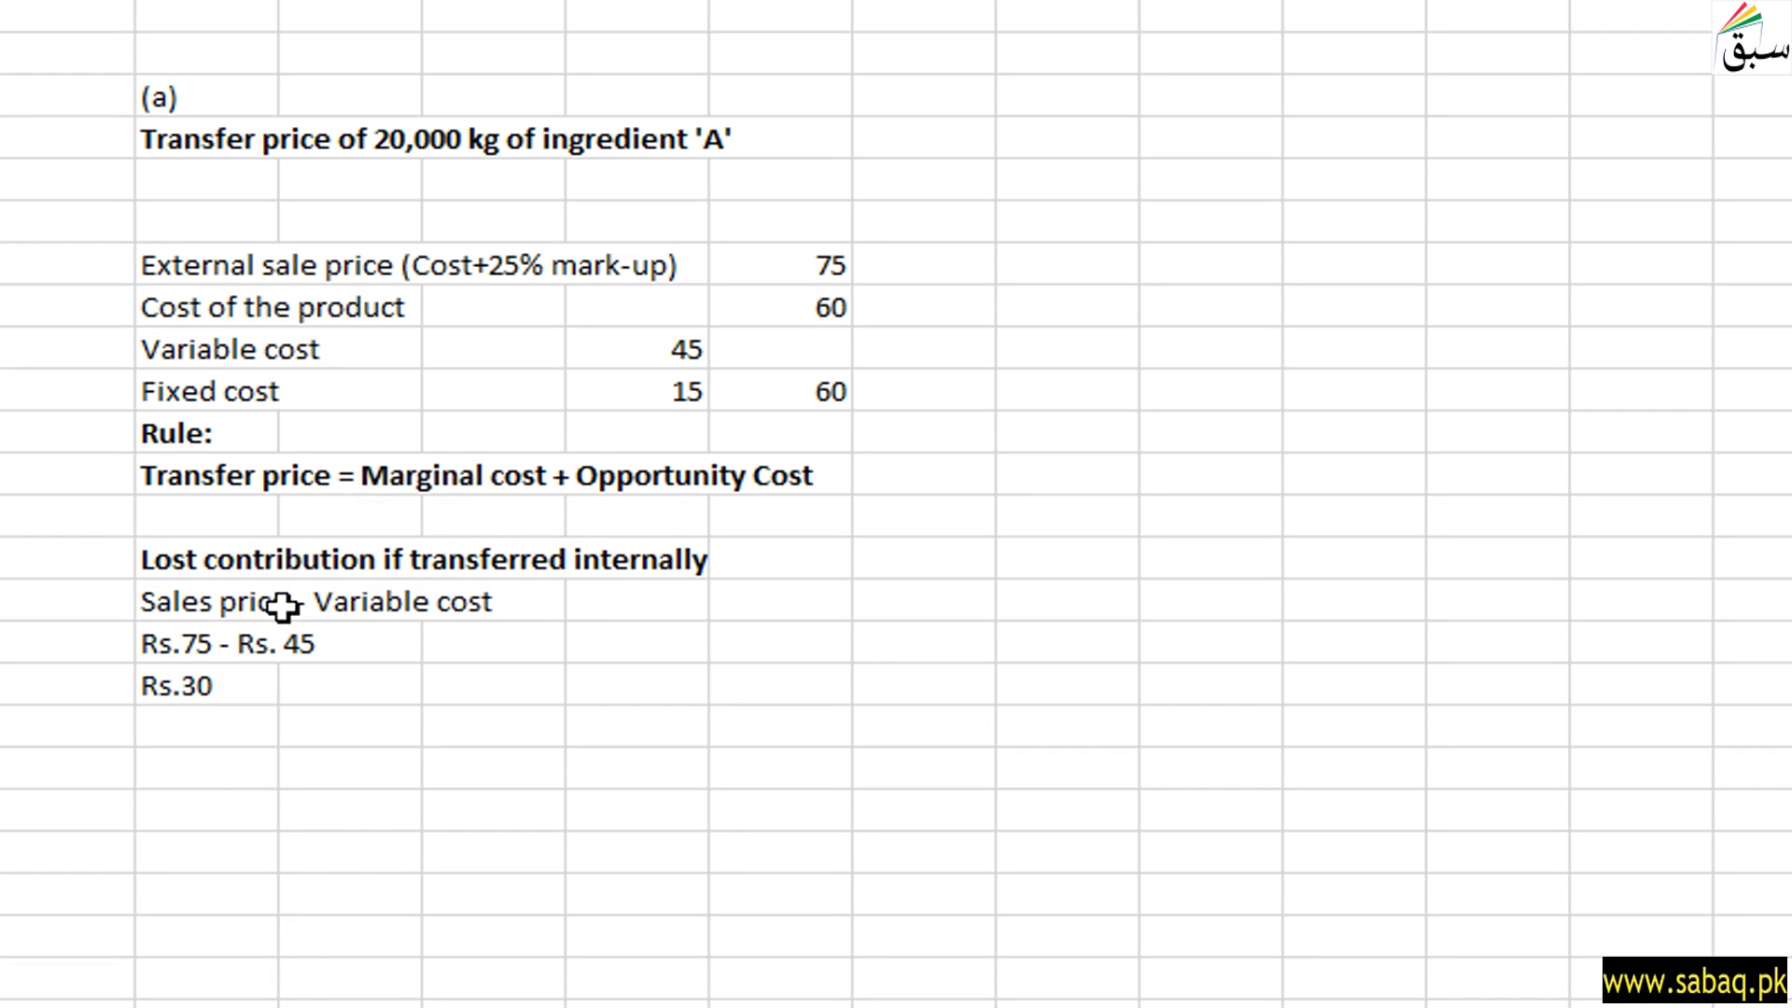
# Add the bold heading "Marginal cost of transfer" two rows below the lost contribution result.
pyautogui.click(200, 763)
pyautogui.press('ctrl')
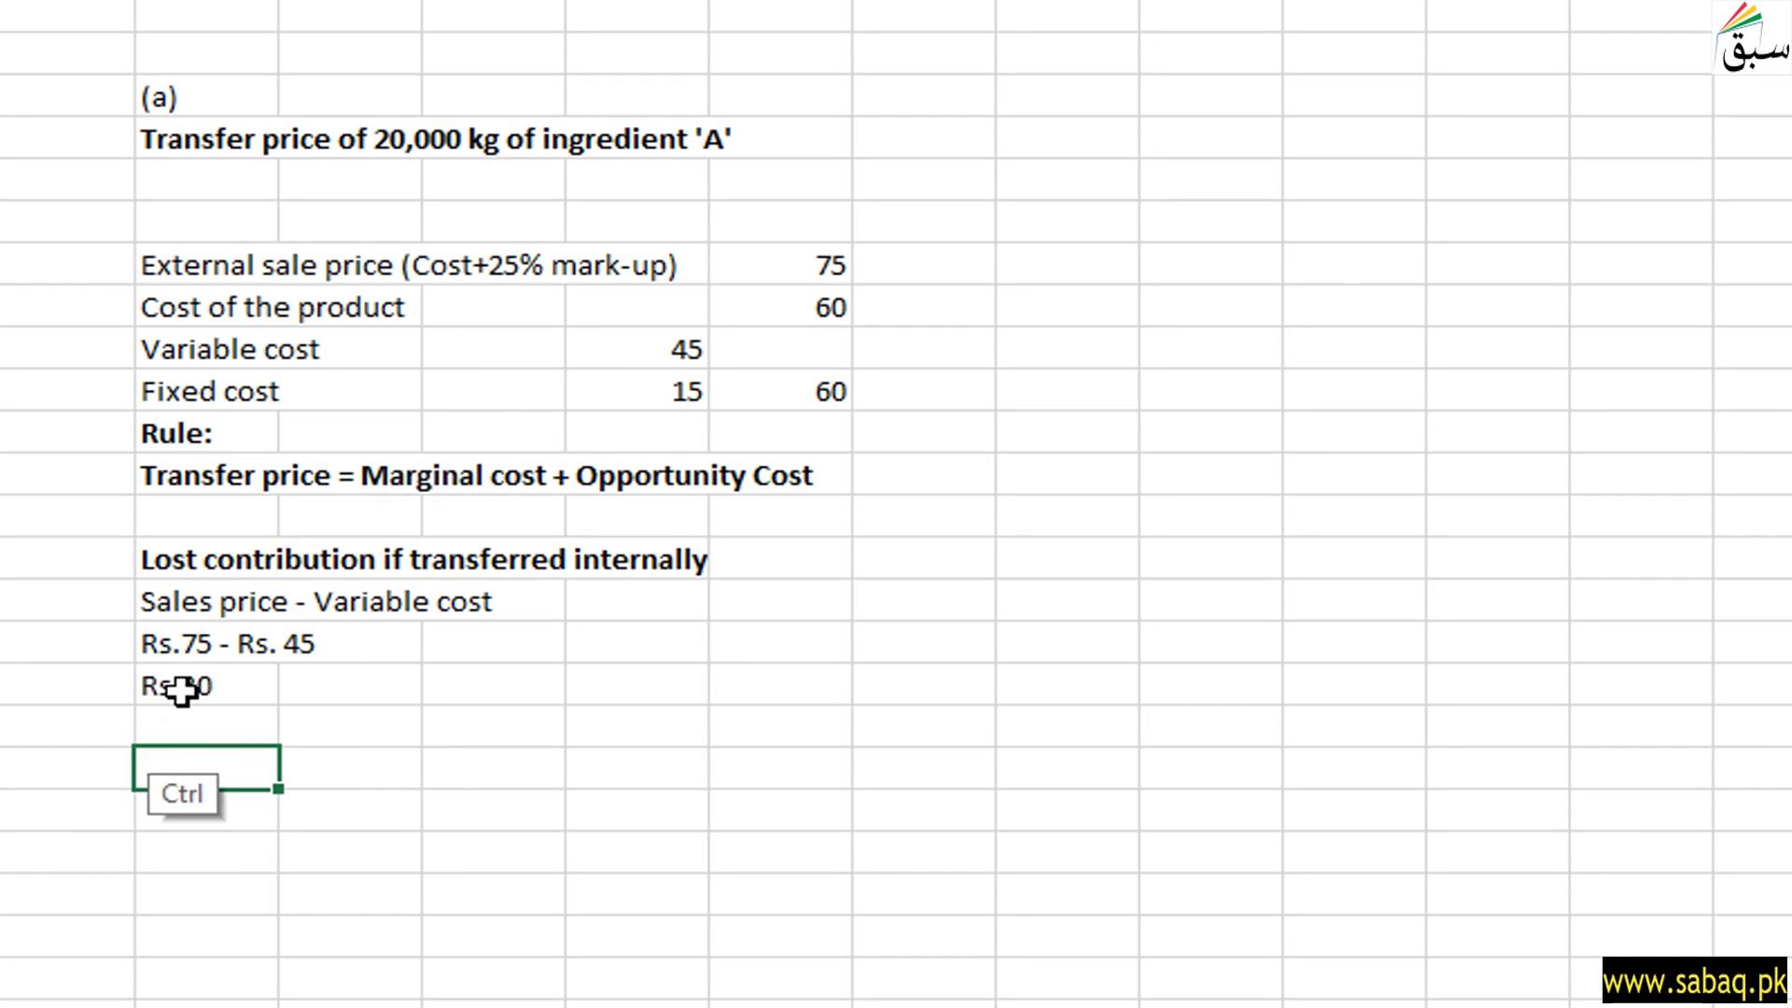
pyautogui.write('Marginal cost of transfer')
pyautogui.click(241, 840)
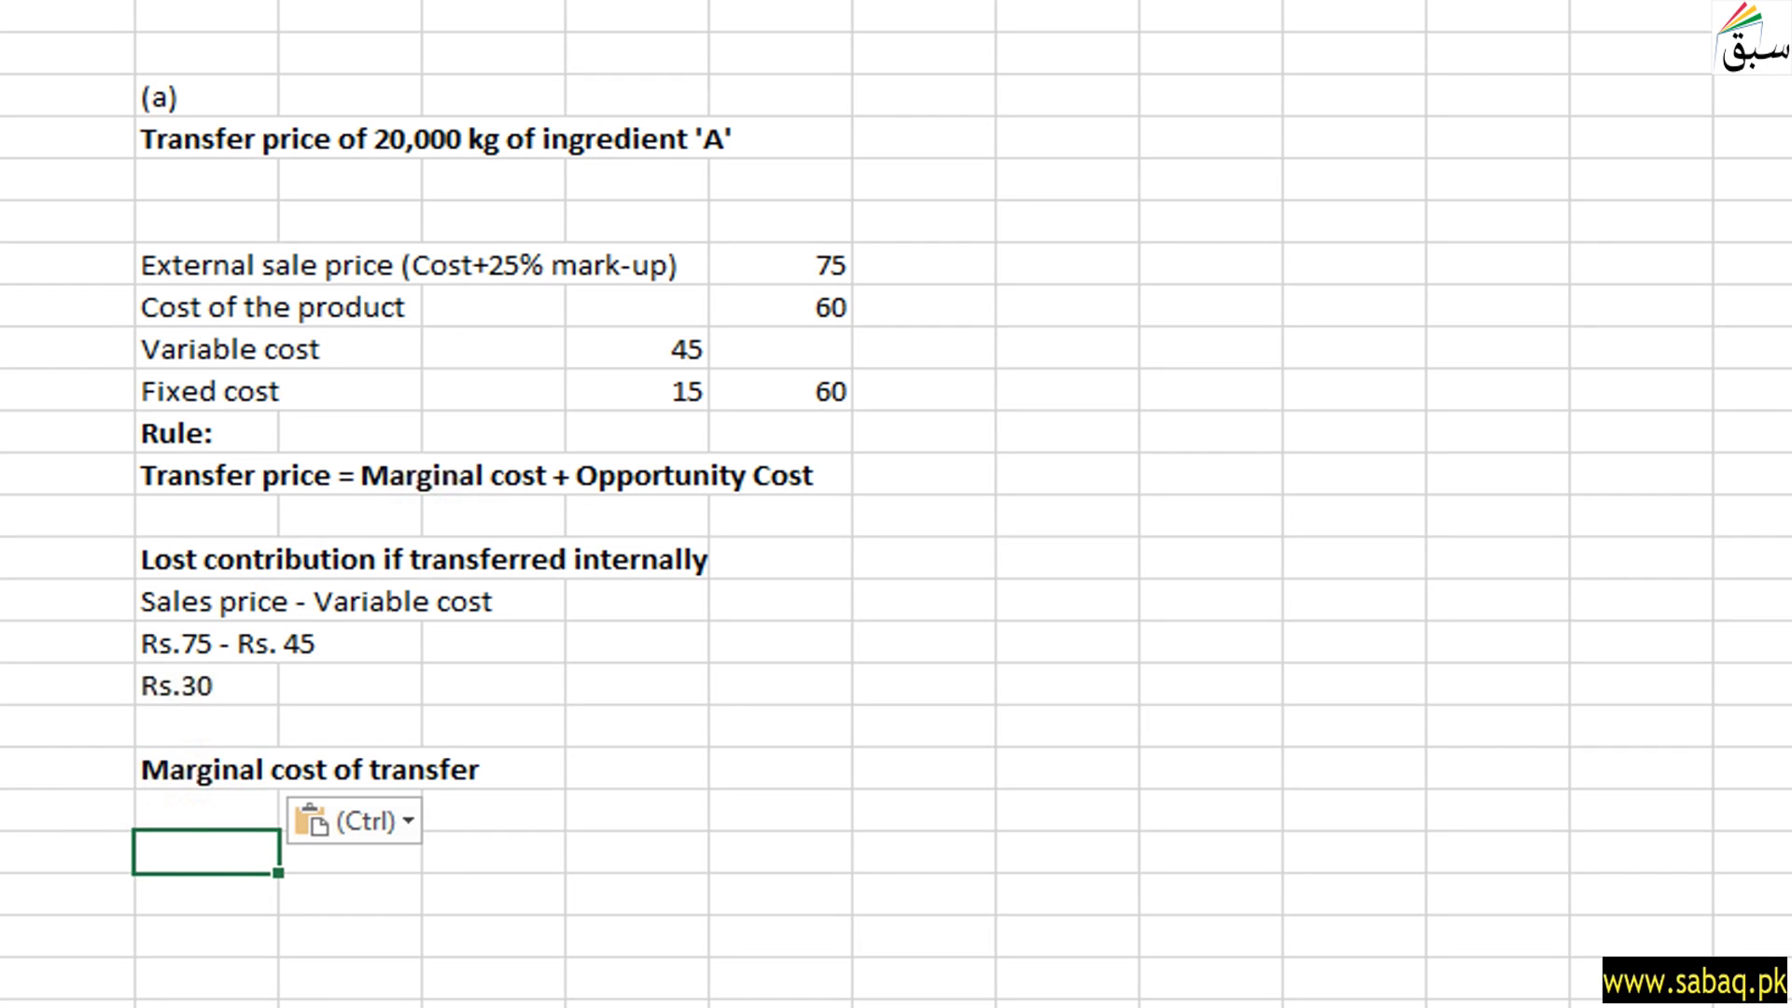
# Enter "Variable cost - Rs.7.5 packaging cost" directly under the marginal cost heading.
pyautogui.press('ctrl')
pyautogui.press('Escape')
pyautogui.click(236, 814)
pyautogui.write('Variable cost - Rs.7.5 packaging cost')
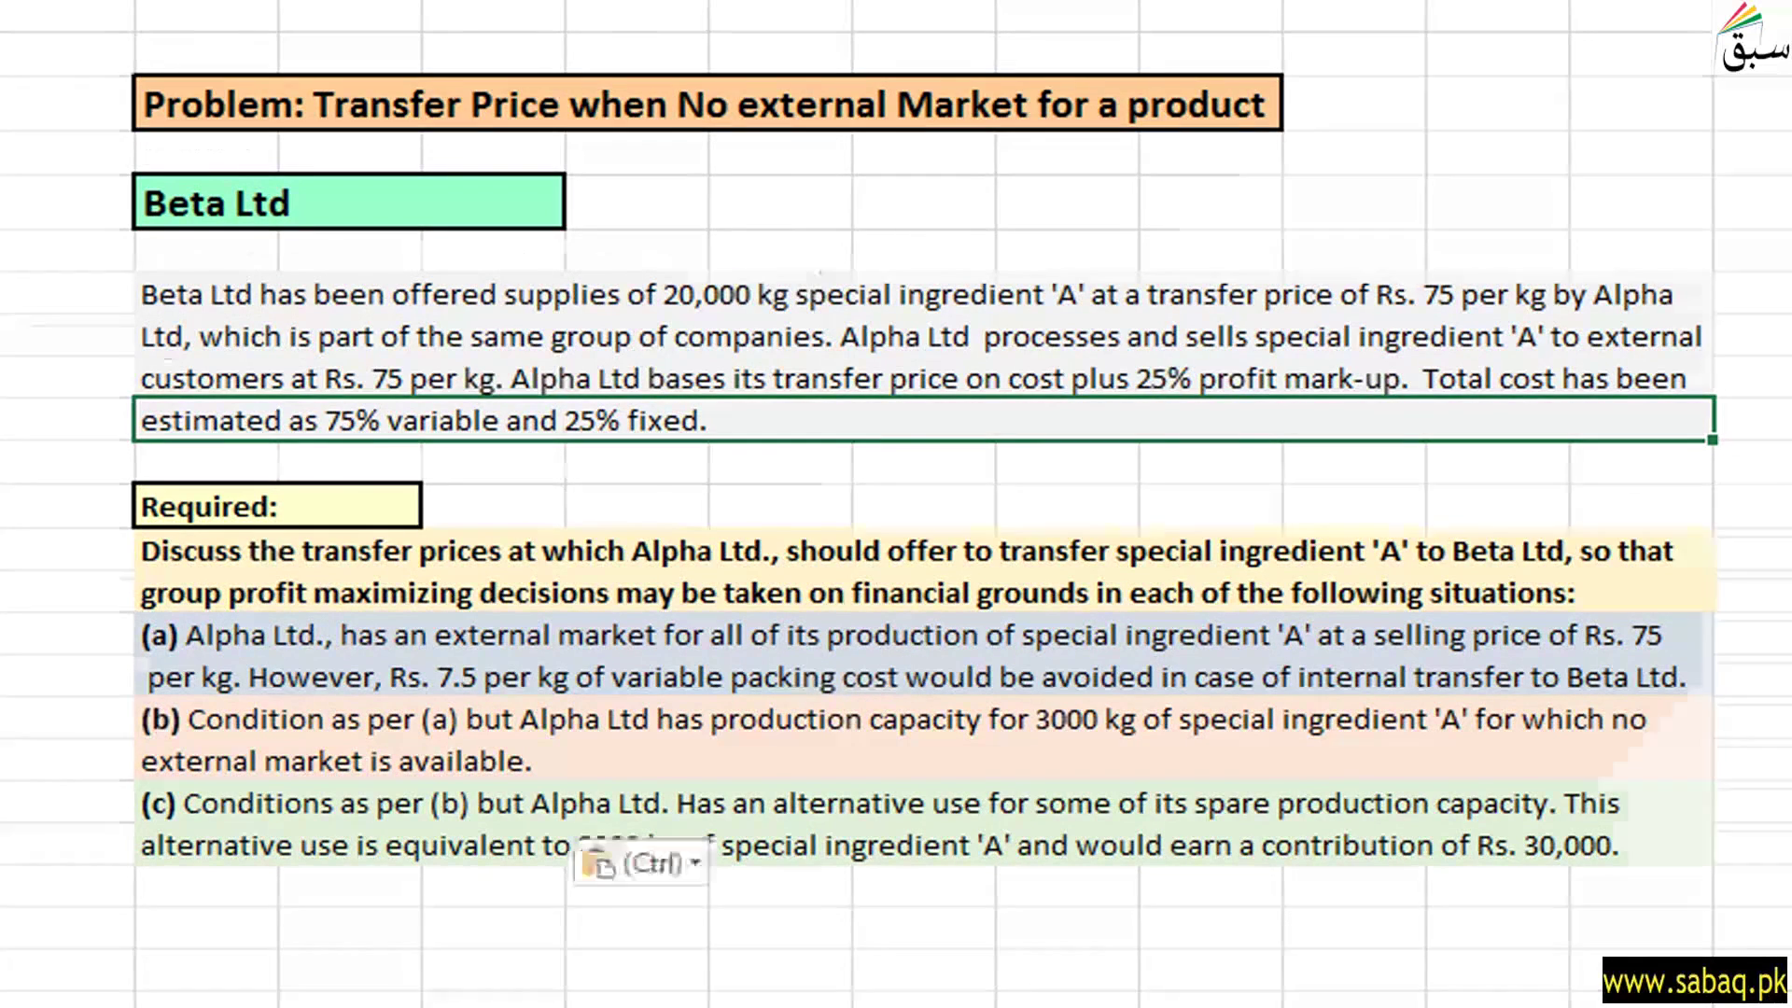
# Enter the marginal cost calculation "Rs.45 - Rs. 7.5" and its result "Rs.37.5" in the next two rows.
pyautogui.hotkey('ctrl', 'pagedown')
pyautogui.click(215, 854)
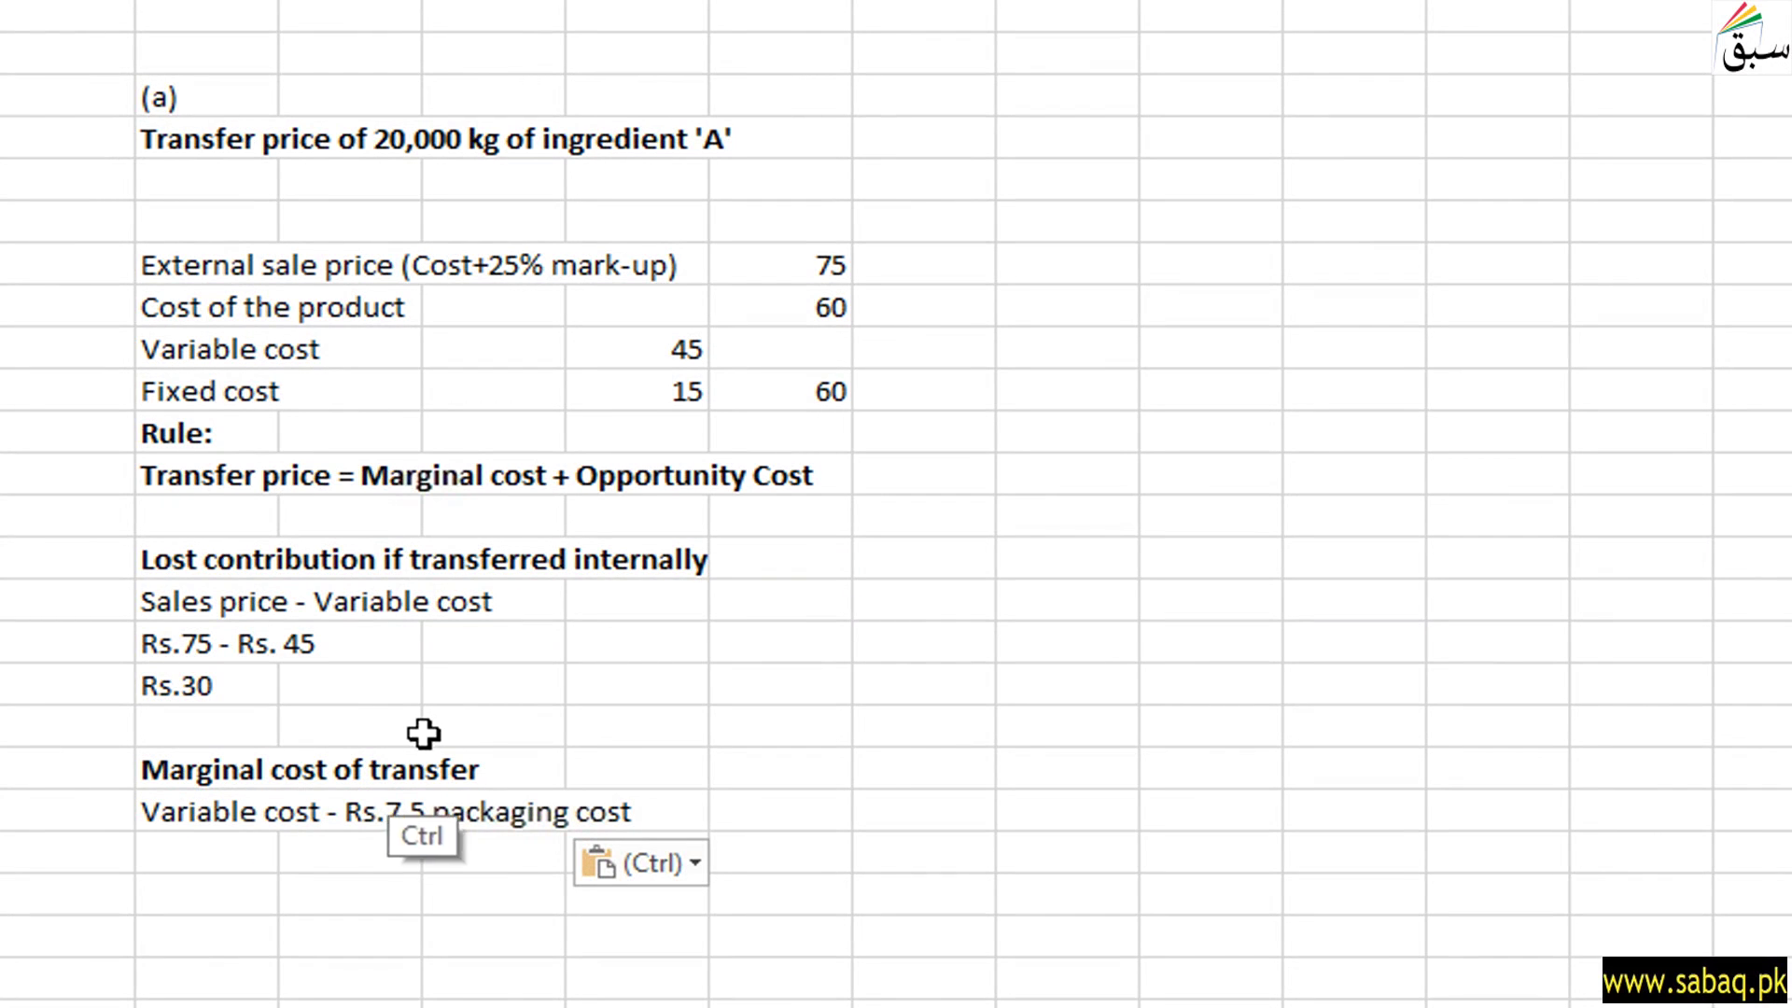
pyautogui.click(168, 843)
pyautogui.click(188, 845)
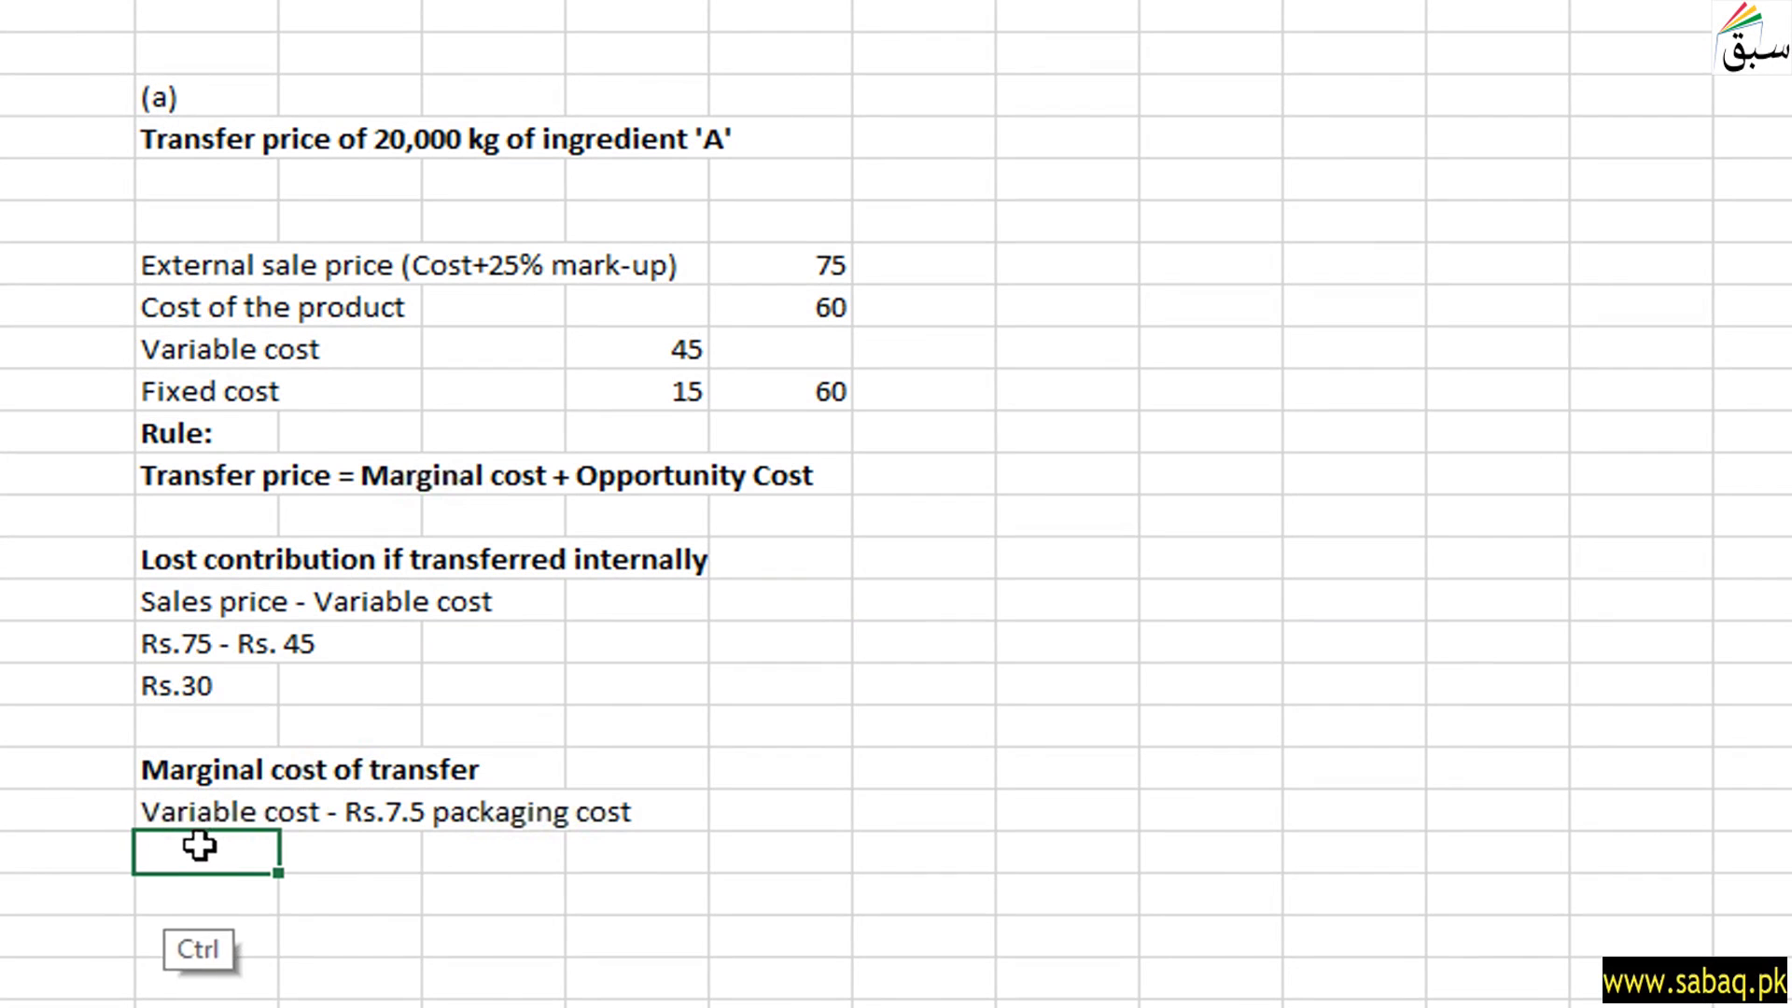
pyautogui.write('Rs.45 - Rs. 7.5')
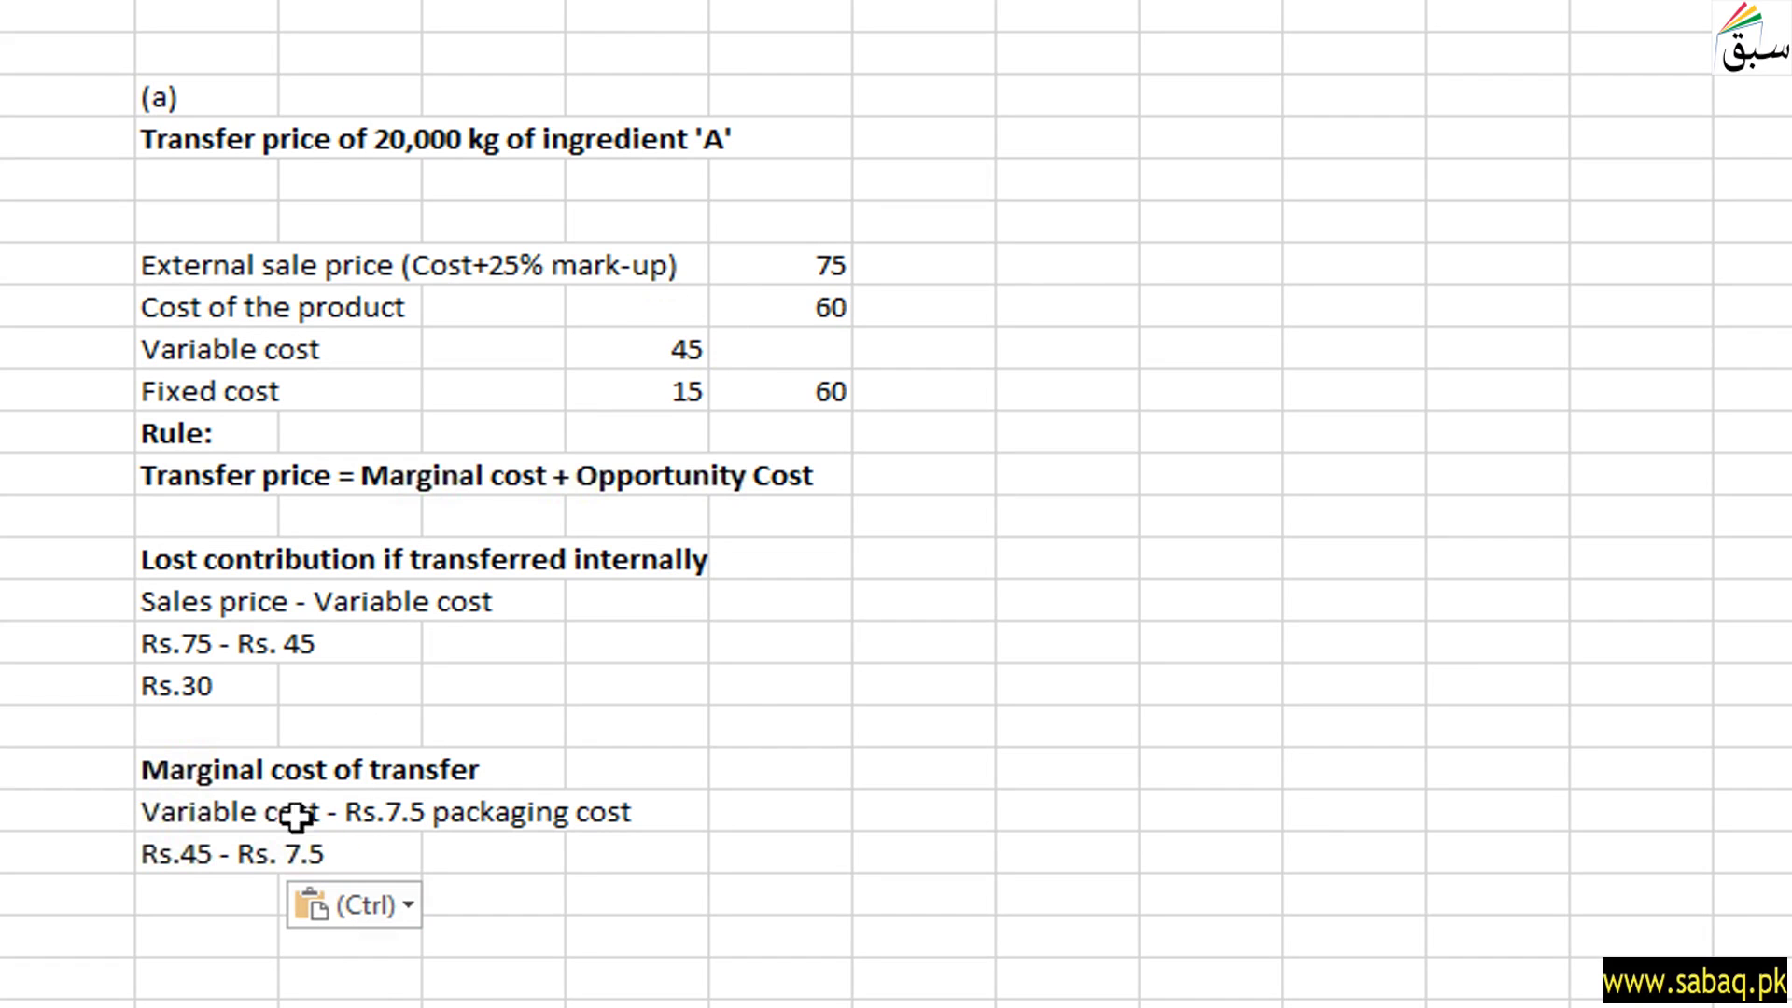
pyautogui.press('ctrl')
pyautogui.press('Escape')
pyautogui.click(199, 897)
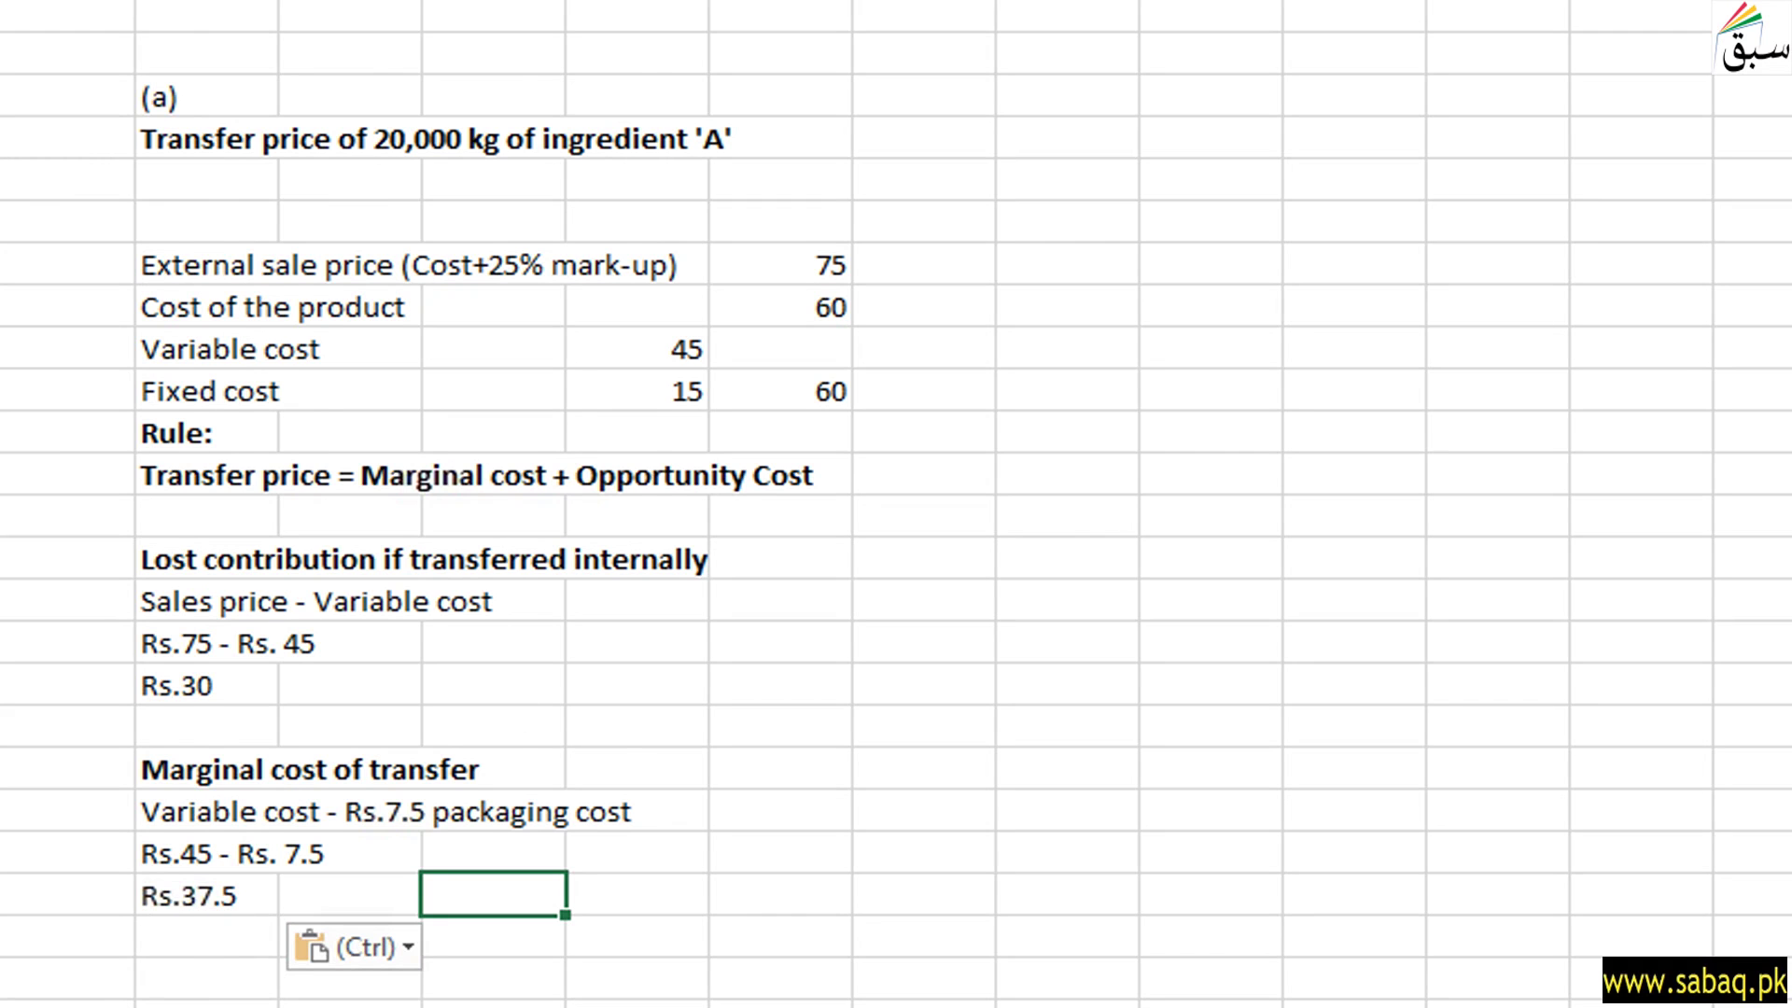
# Add the label "Transfer Price" two rows below the marginal cost result.
pyautogui.scroll(-2, 1621, 479)
pyautogui.click(177, 801)
pyautogui.write('Transfer Price')
pyautogui.press('Tab')
pyautogui.press('Tab')
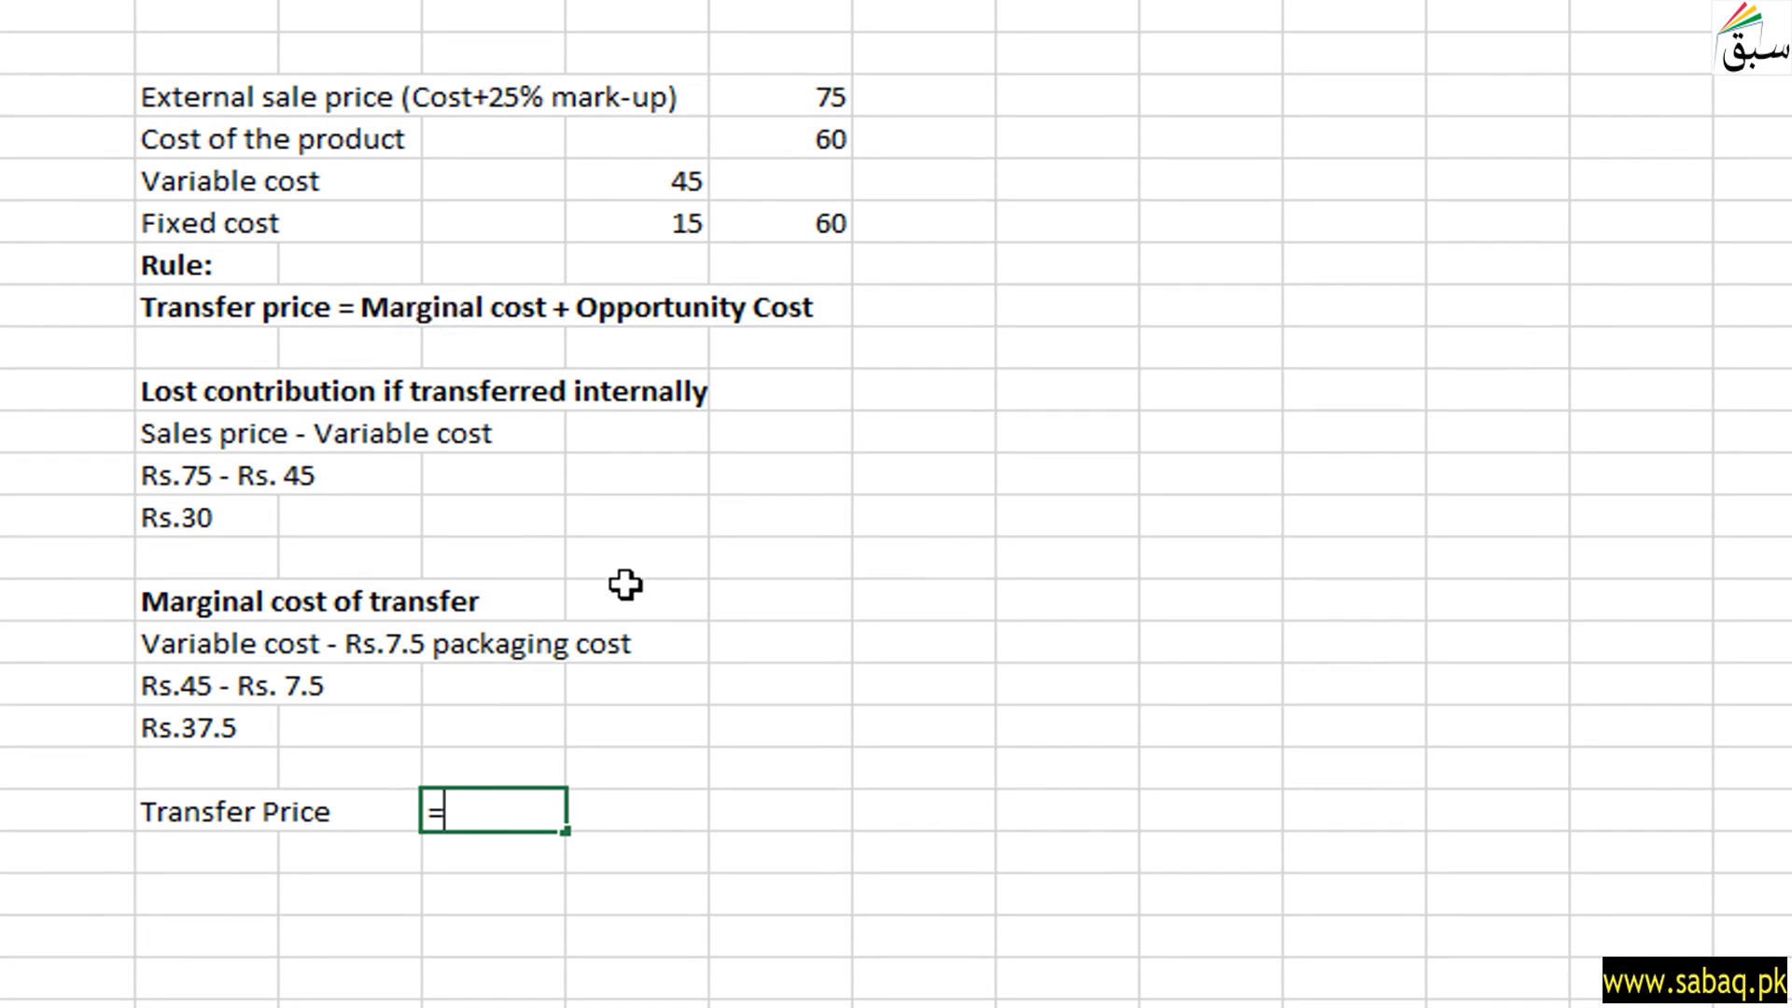
# Begin the transfer price formula two columns beside its label with the marginal cost, =37.5.
pyautogui.write('30')
pyautogui.press('BackSpace')
pyautogui.press('BackSpace')
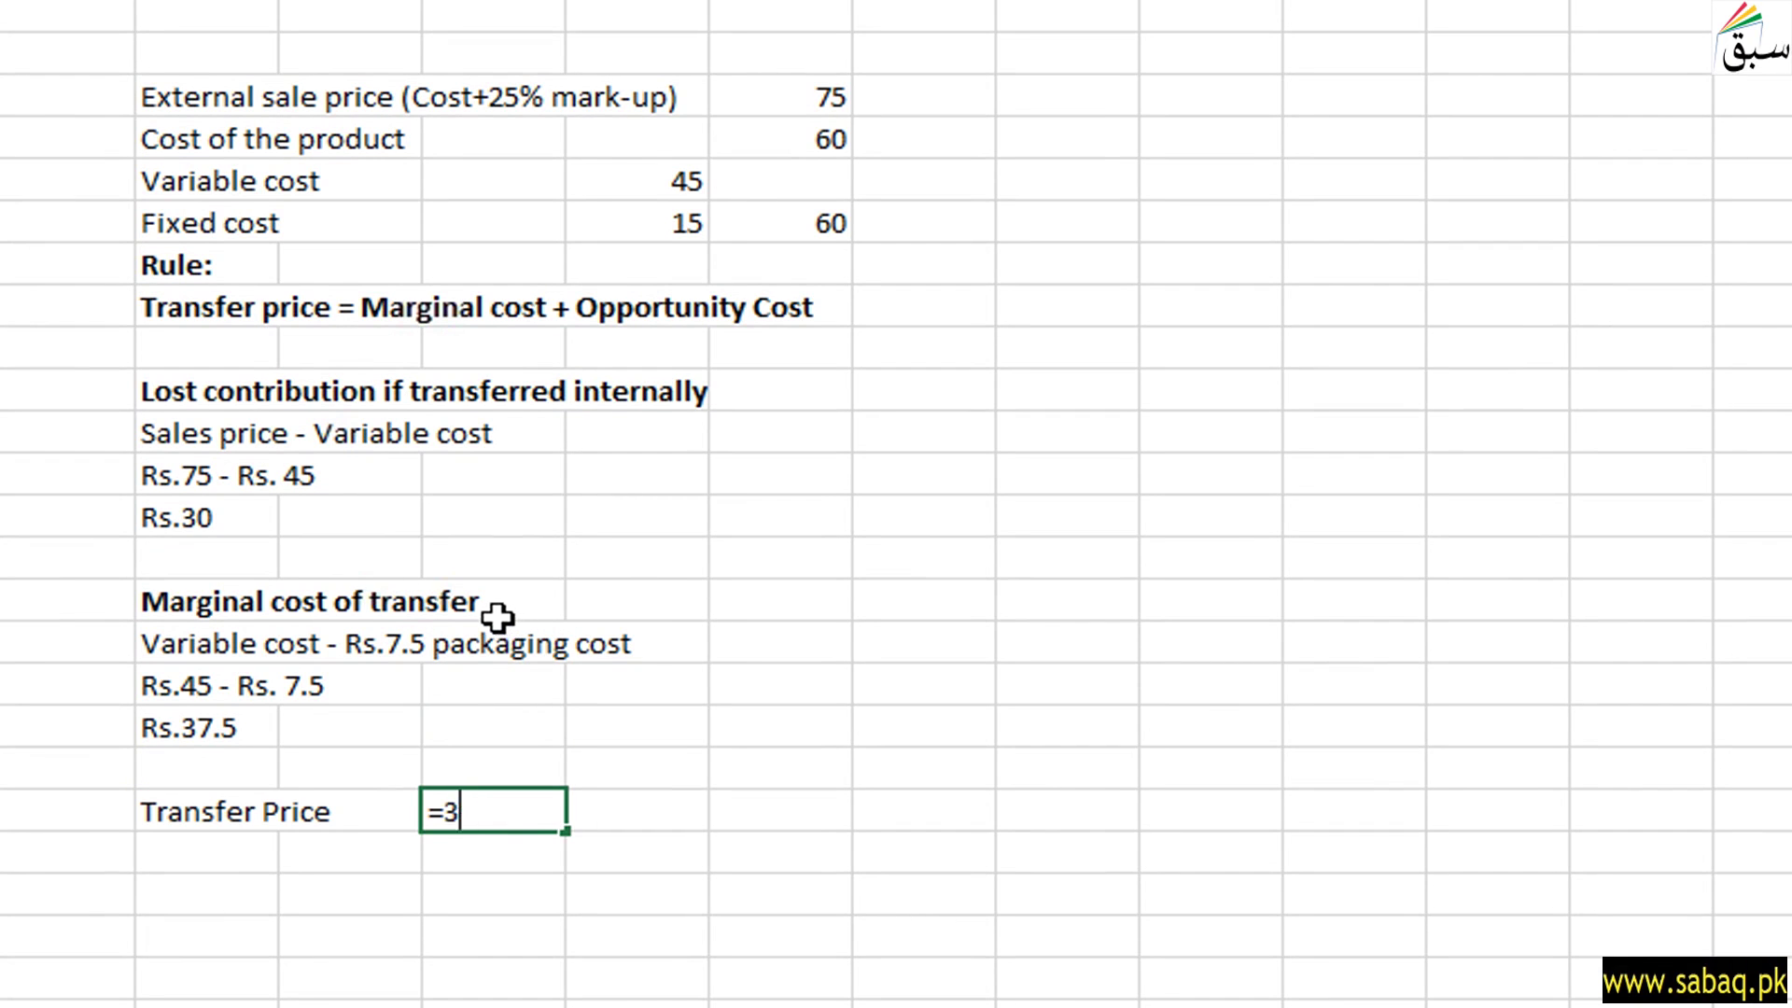
pyautogui.write('37.5')
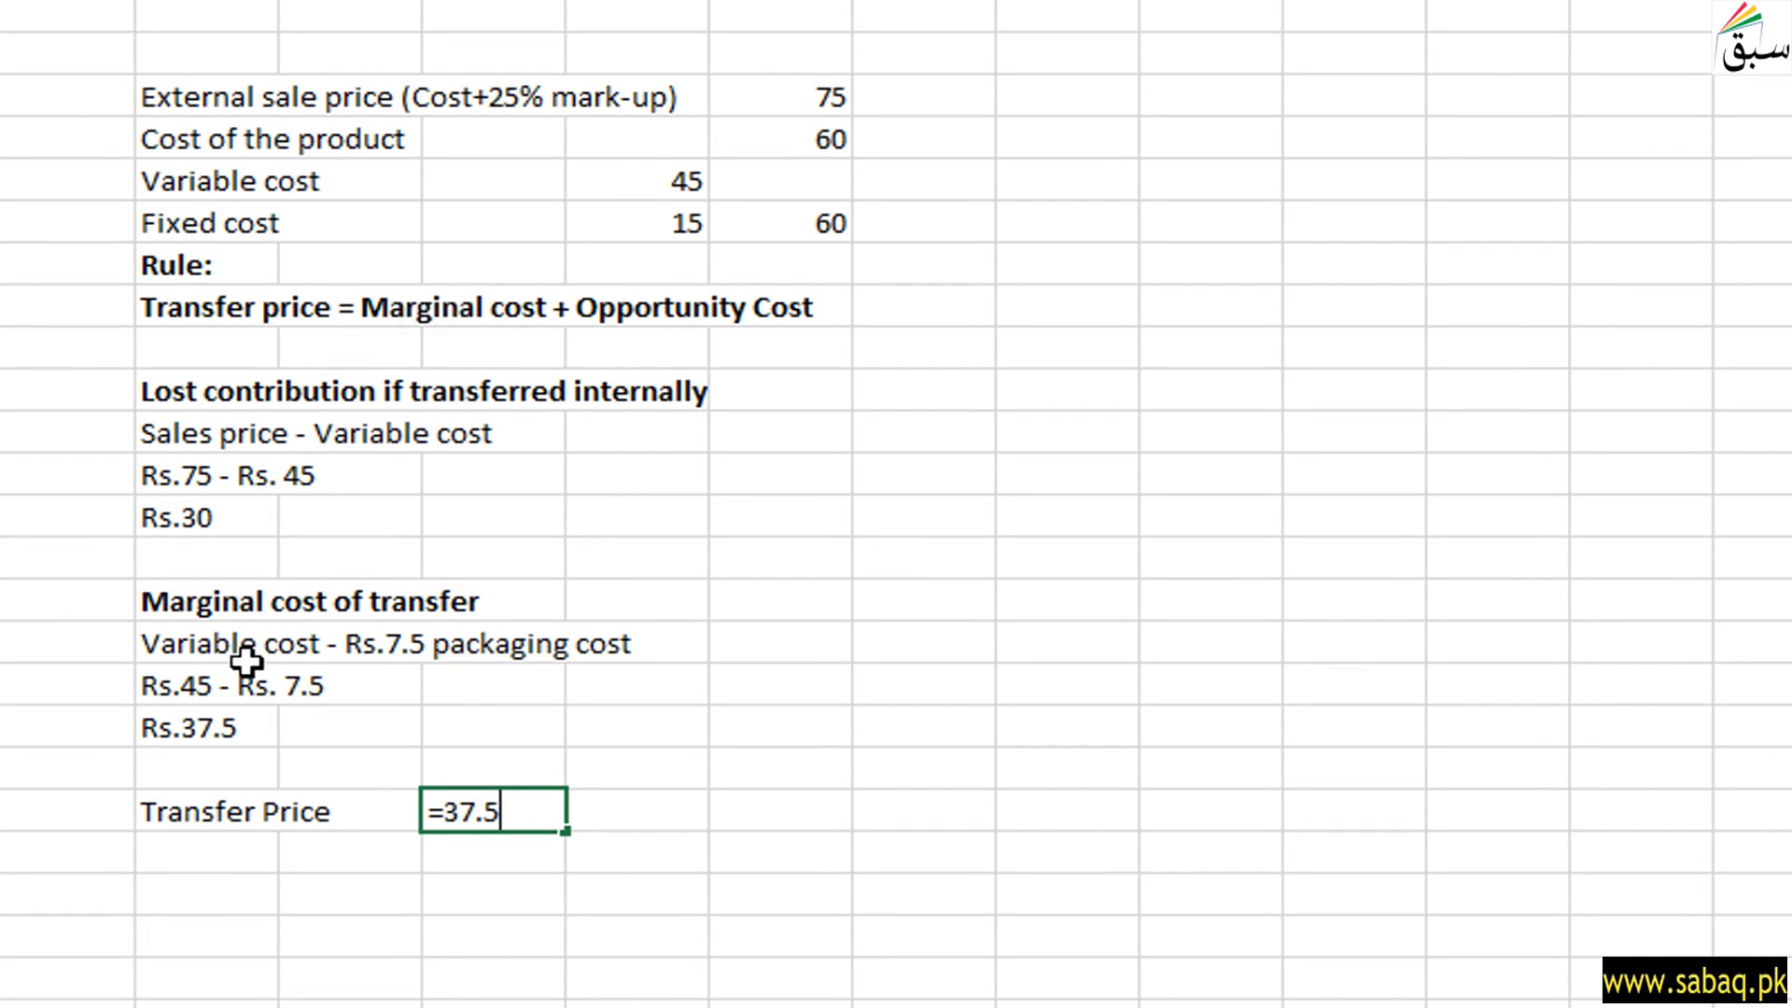